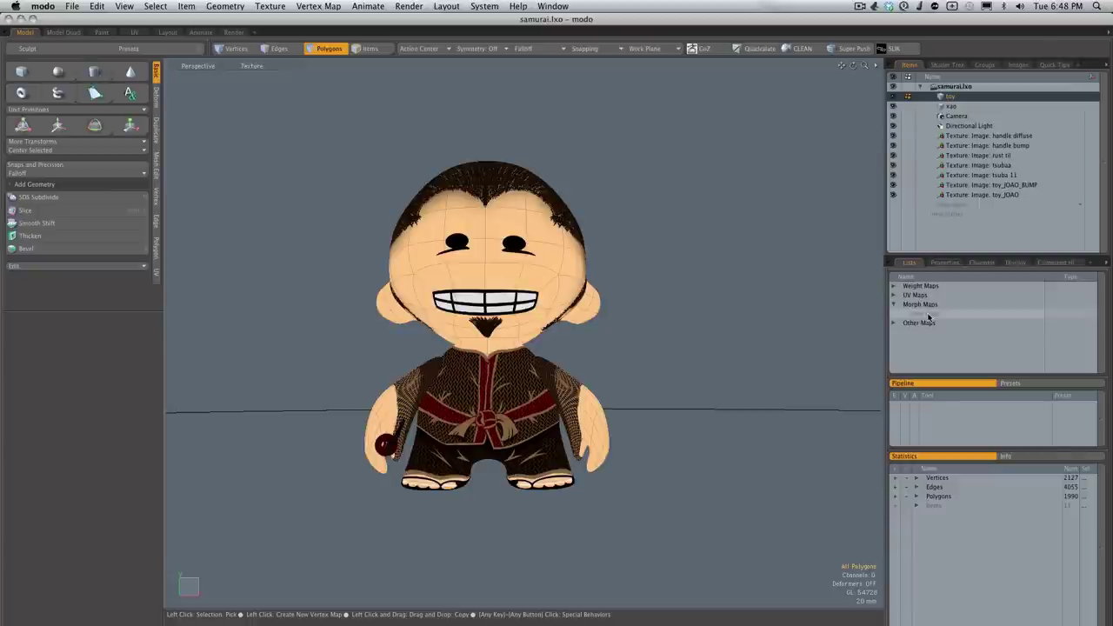
Create two relative morph maps named MORPH 01 and MORPH 02
click(929, 318)
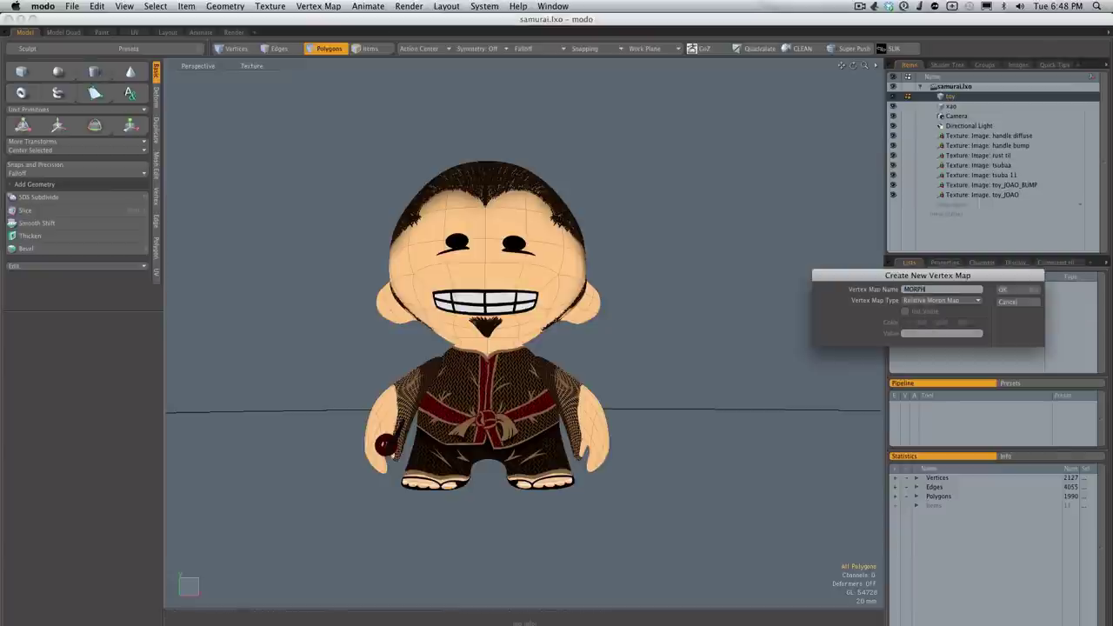
click(1003, 289)
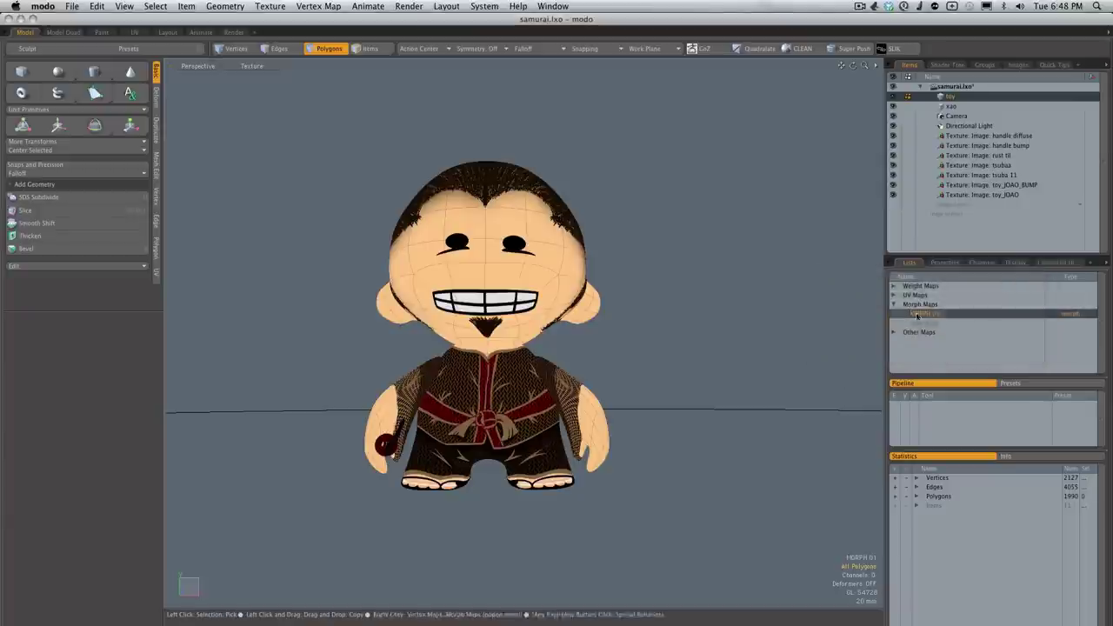
mouse_move(548, 365)
alt+mouse_down()
mouse_move(370, 379)
mouse_move(785, 356)
mouse_move(544, 366)
alt+mouse_up()
click(922, 324)
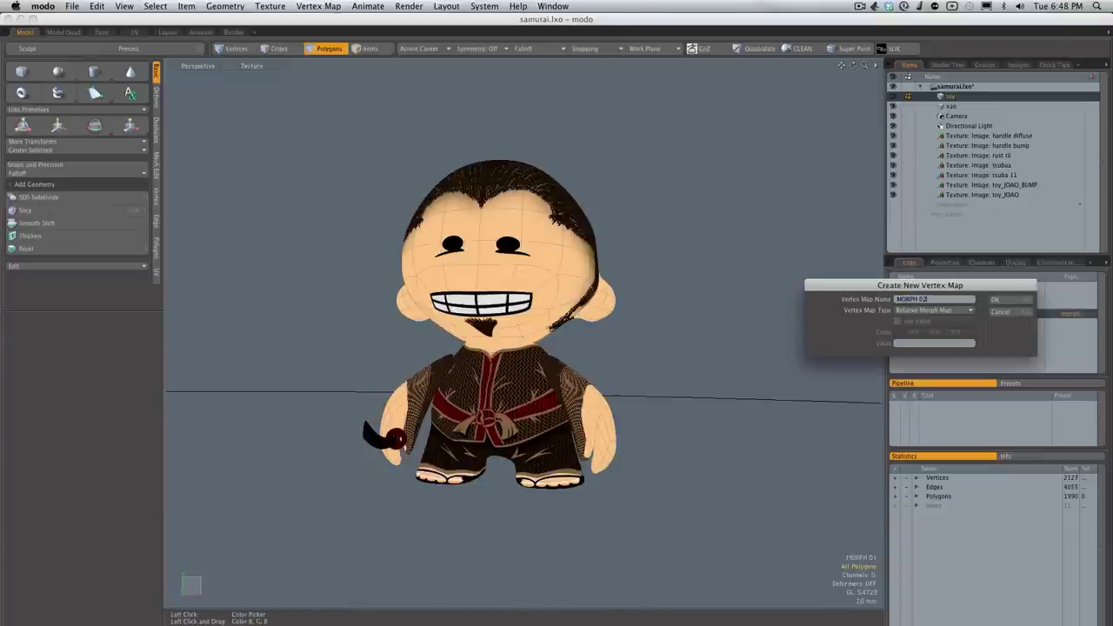
key(Return)
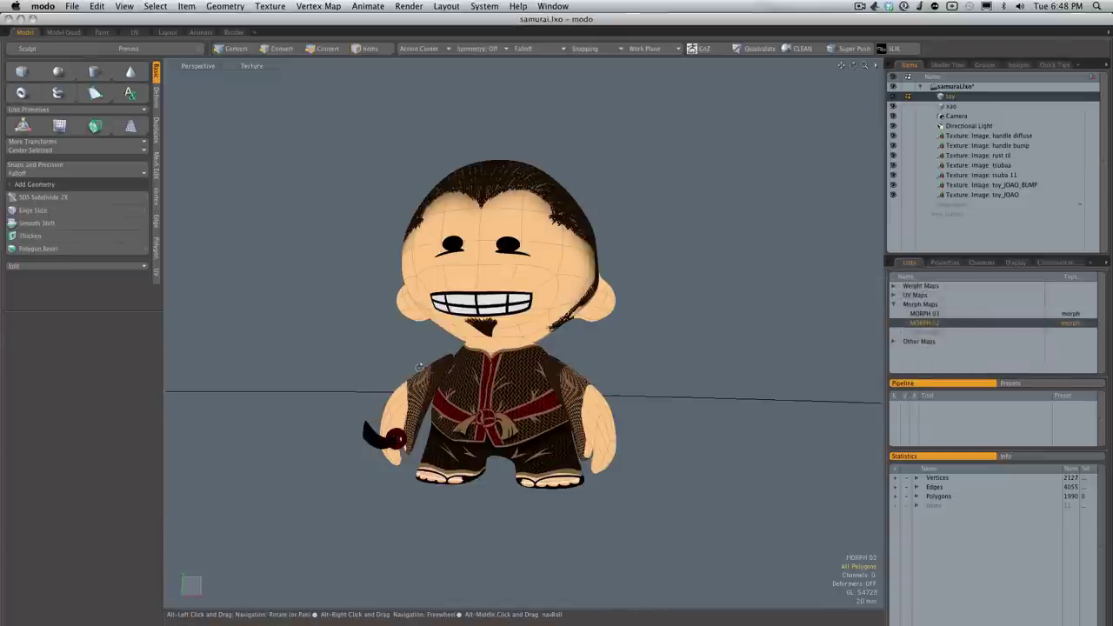
Select the sword arm together with the sword and rotate them about -44° around Z at the shoulder, then clear the selection
alt+drag(540, 360, 375, 434)
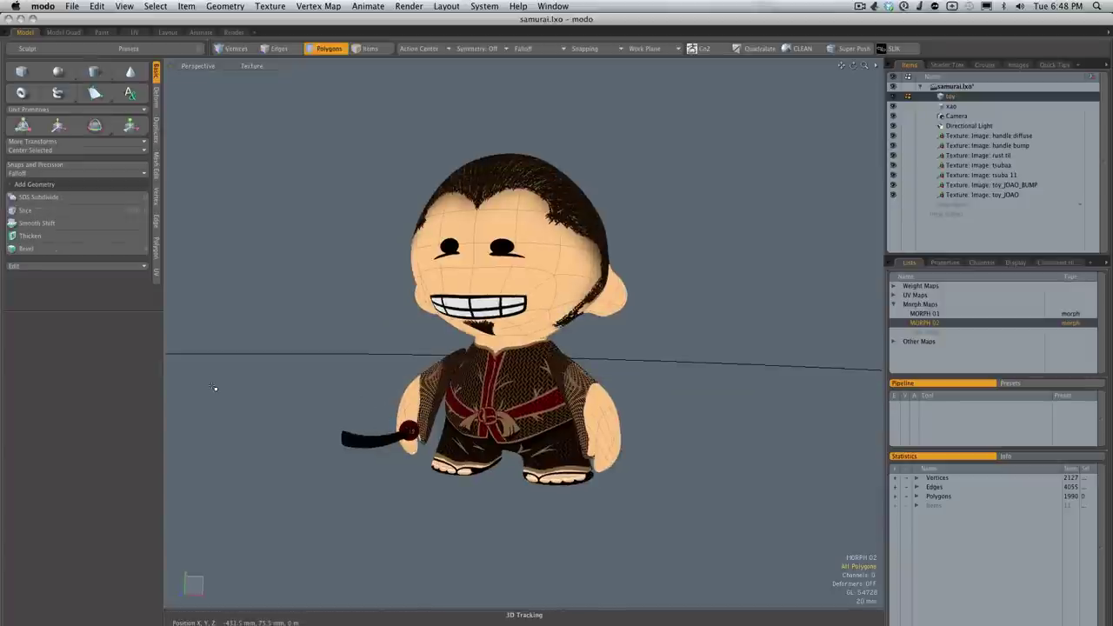
key(KP_4)
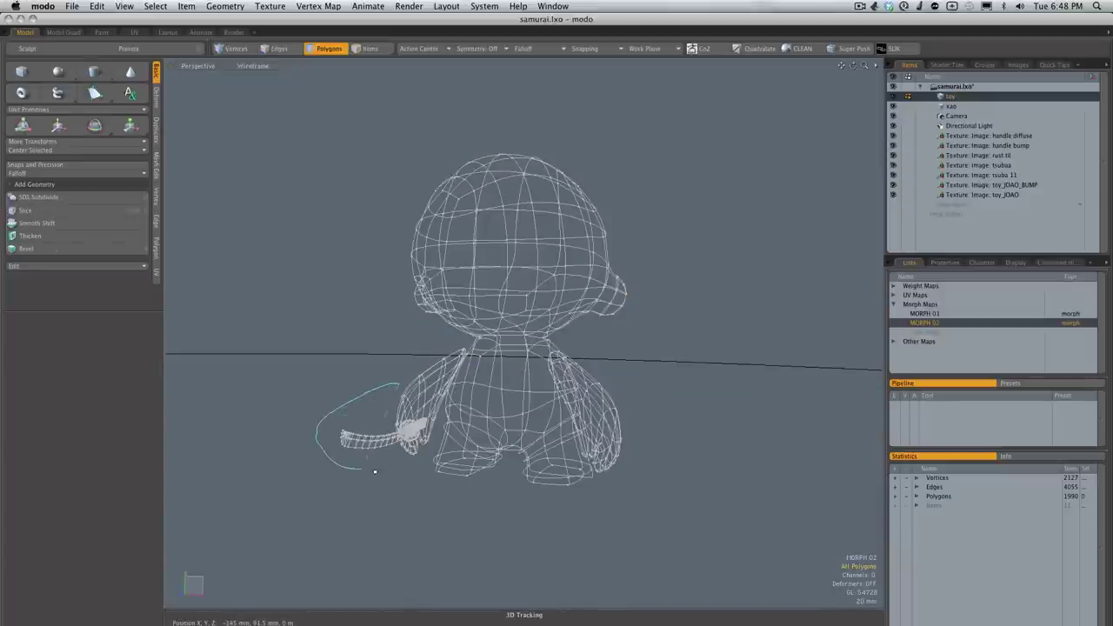
right_drag(437, 419, 397, 381)
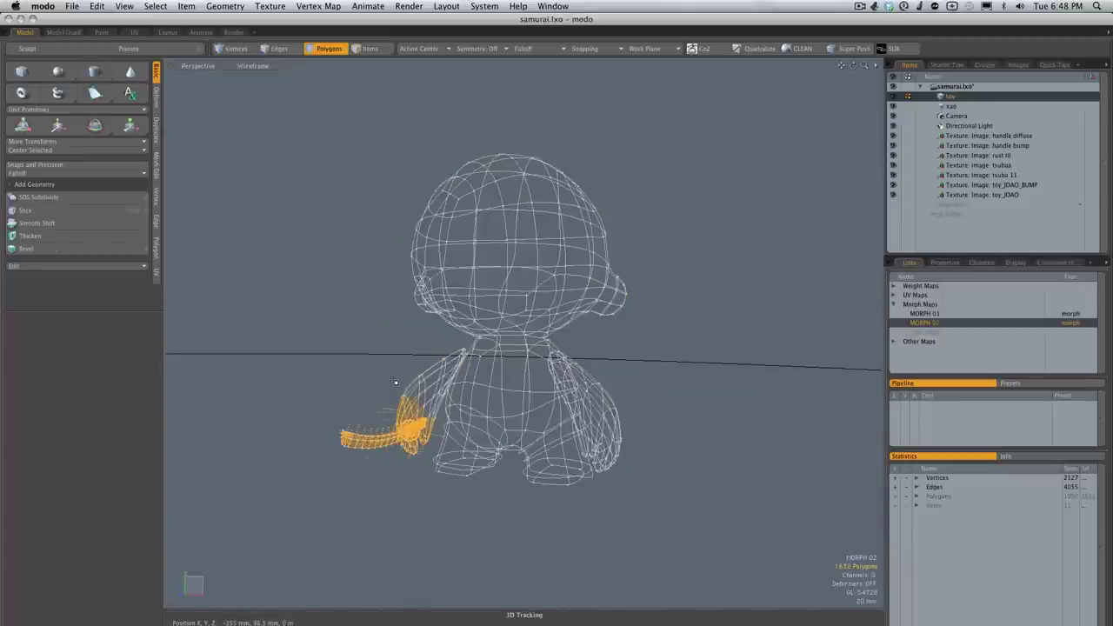
mouse_move(394, 382)
shift+mouse_down()
mouse_move(463, 400)
mouse_move(539, 395)
mouse_move(461, 340)
mouse_move(484, 340)
shift+mouse_up()
key(ctrl+space)
click(508, 413)
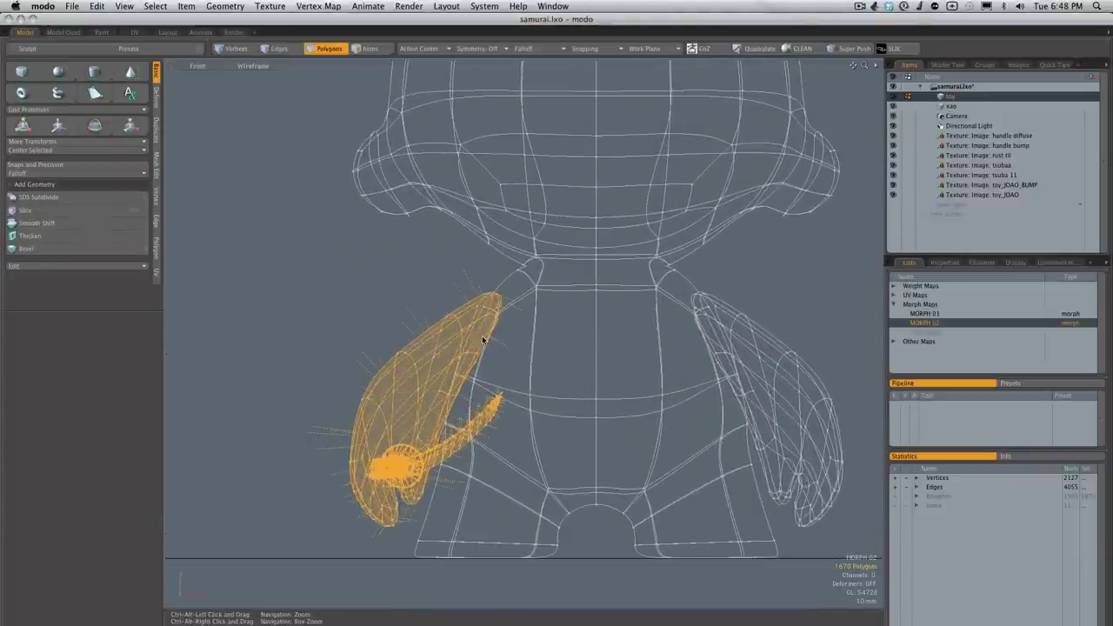
key(y)
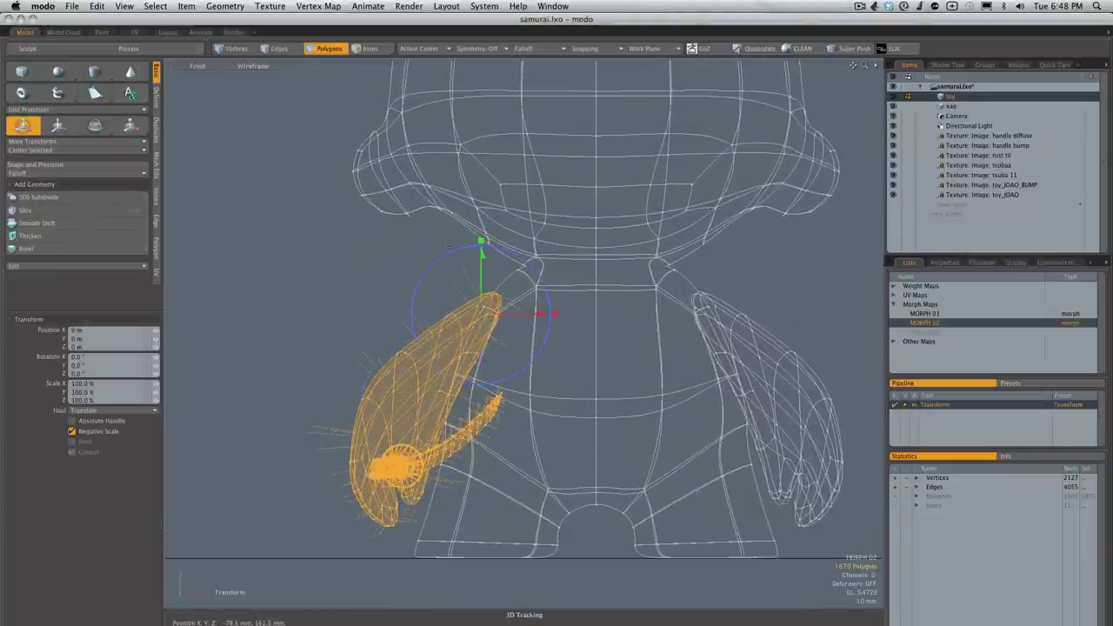
drag(449, 246, 507, 239)
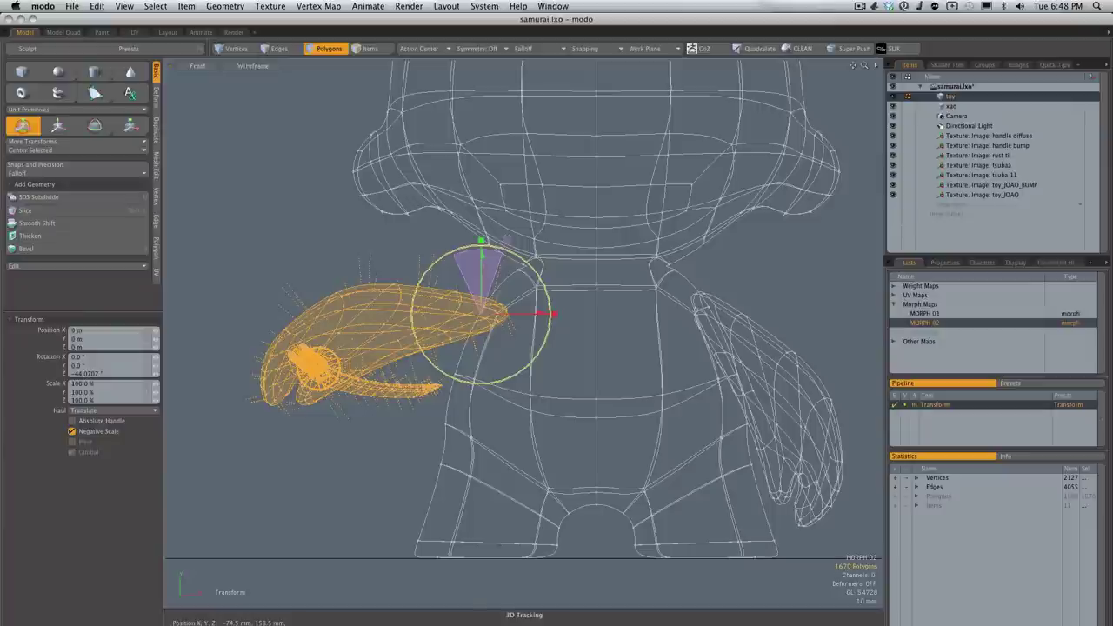
key(space)
click(355, 263)
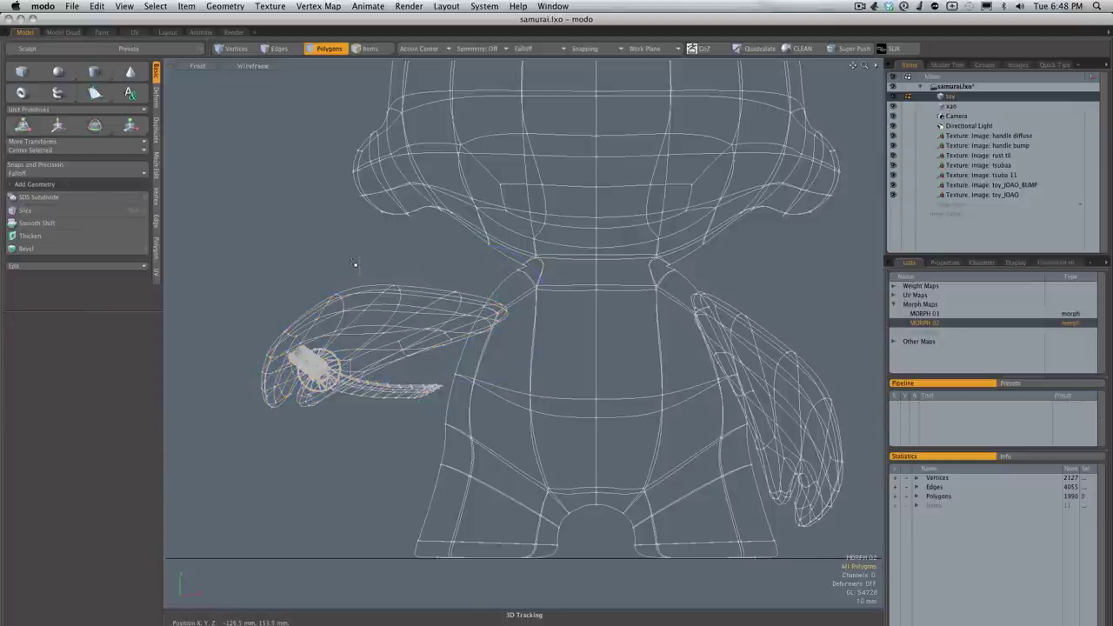
Select the empty-handed arm and rotate it about 48° around X in the right-side view
key(ctrl+space)
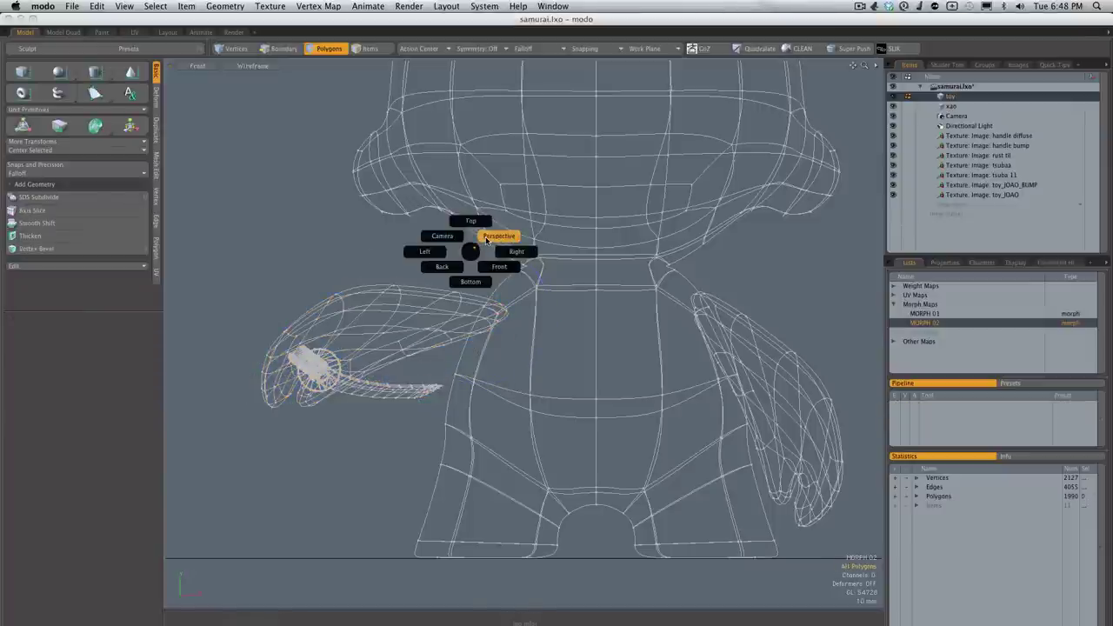
click(488, 239)
alt+drag(609, 323, 642, 341)
double_click(740, 380)
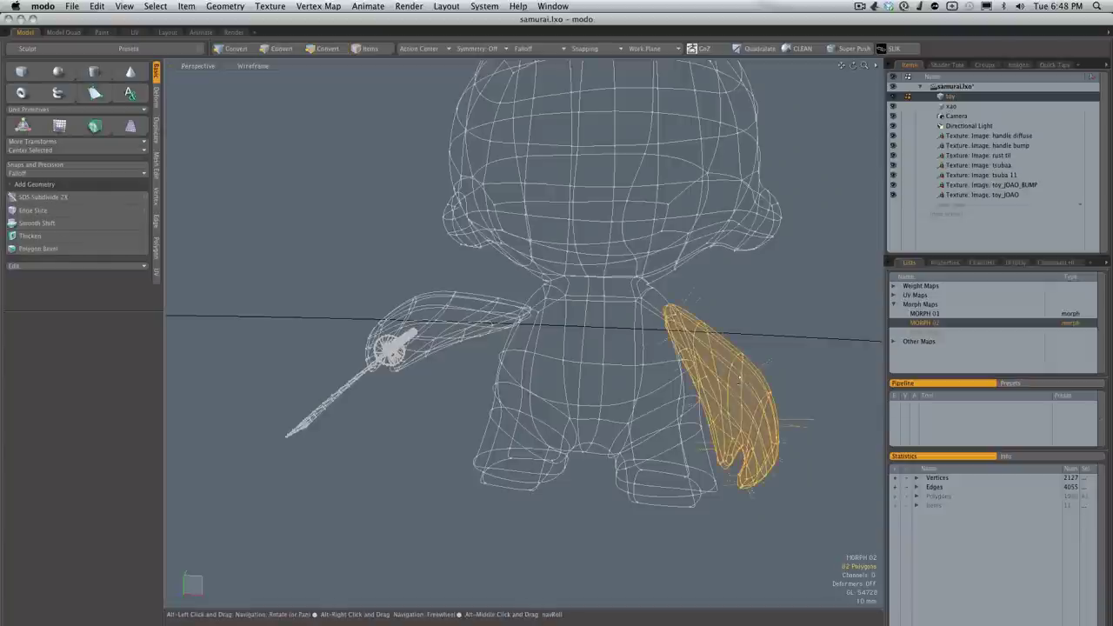
alt+drag(739, 381, 399, 371)
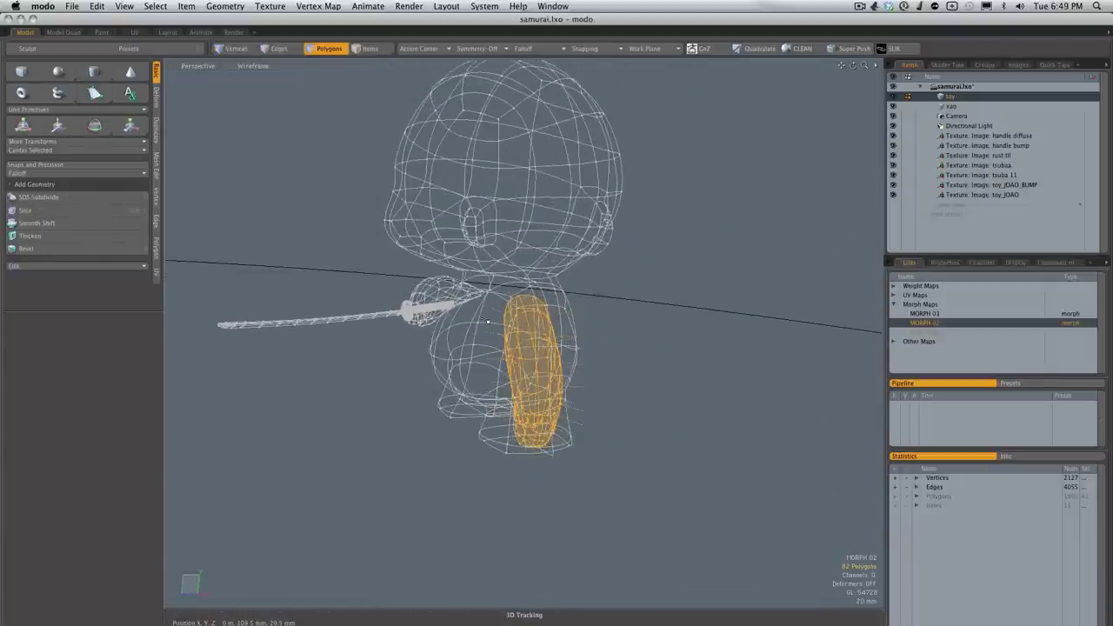
click(565, 322)
key(y)
click(582, 273)
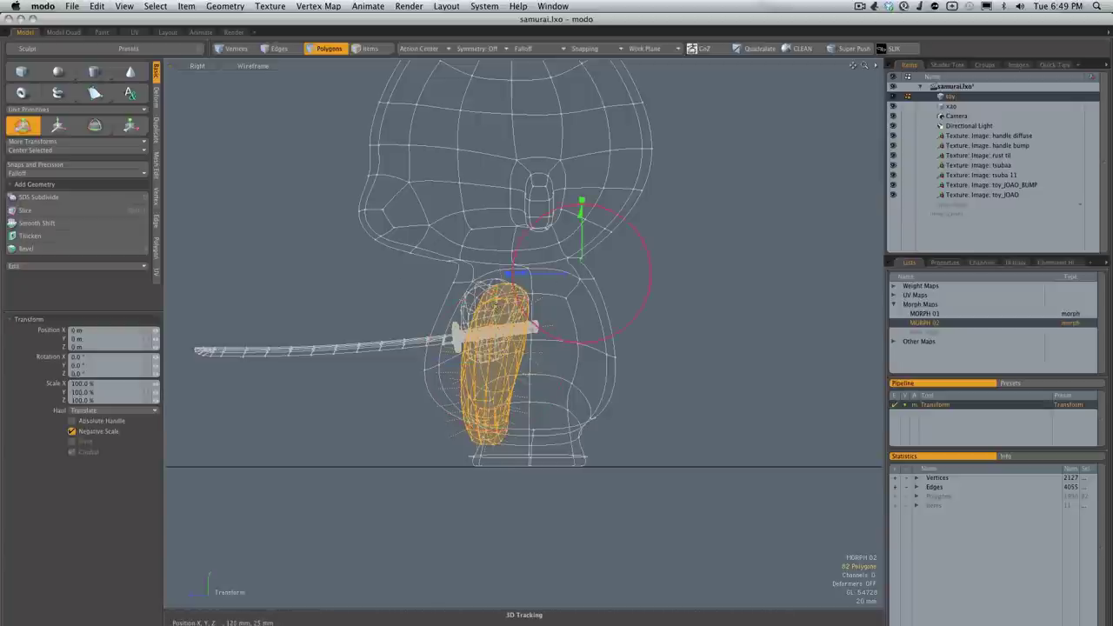
drag(485, 243, 418, 277)
Rotate the empty-handed arm slightly outward around its shoulder in the front view
key(ctrl+Down)
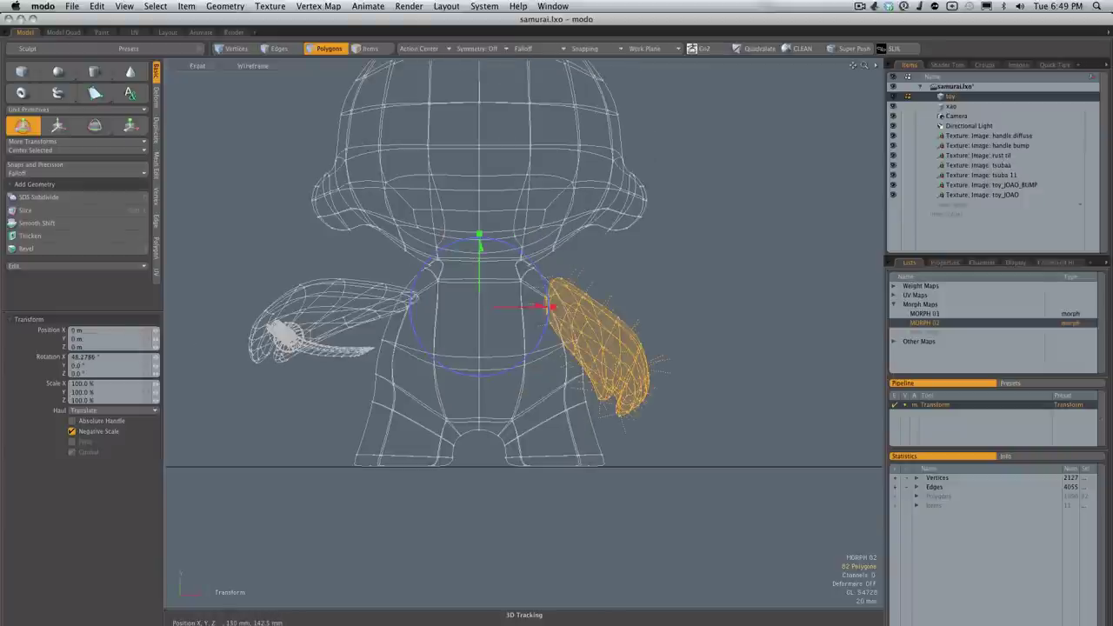
click(563, 298)
drag(547, 232, 532, 237)
key(space)
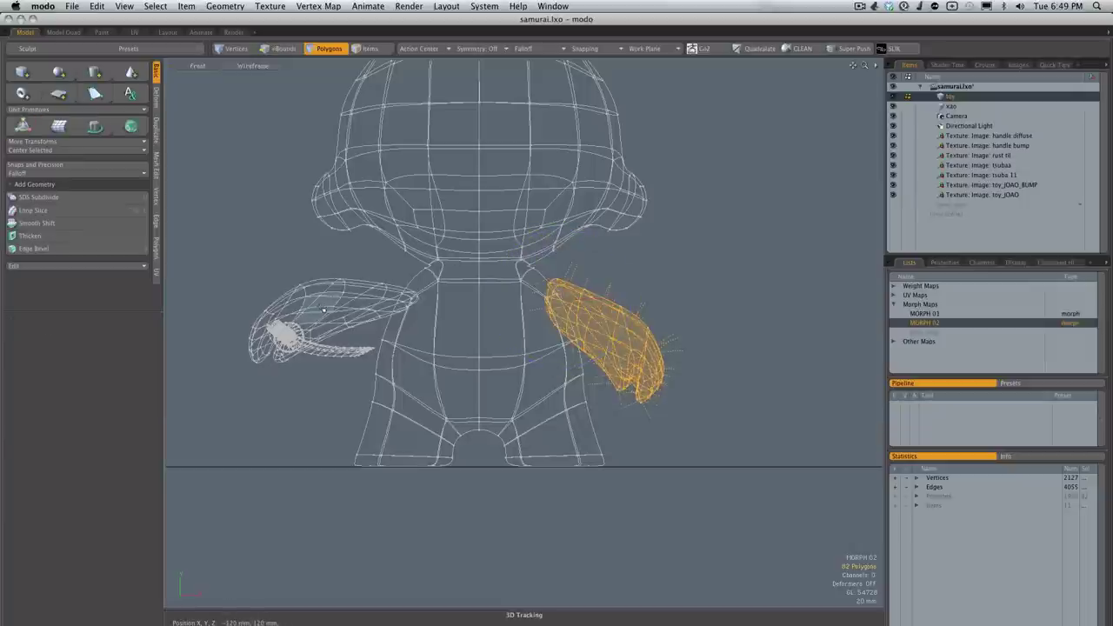
Select only the sword arm with its sword and rotate them around the shoulder in the right-side view, raising the blade's tip
mouse_move(333, 306)
shift+mouse_down()
mouse_move(285, 335)
mouse_move(319, 351)
shift+mouse_up()
key(])
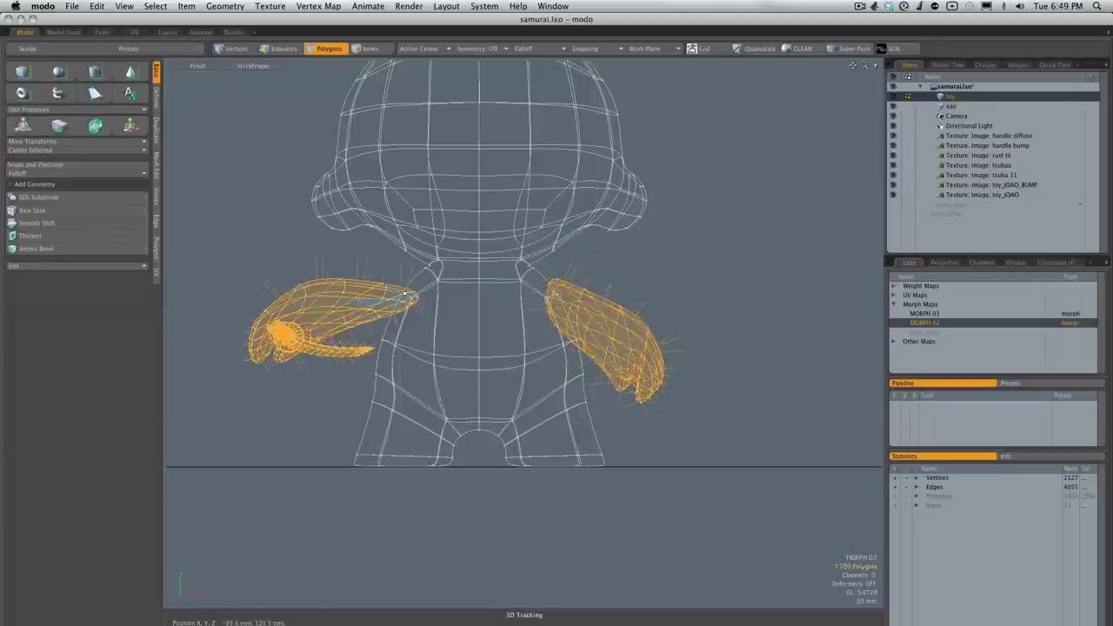
key(ctrl+space)
click(441, 264)
alt+drag(522, 335, 489, 357)
key(3)
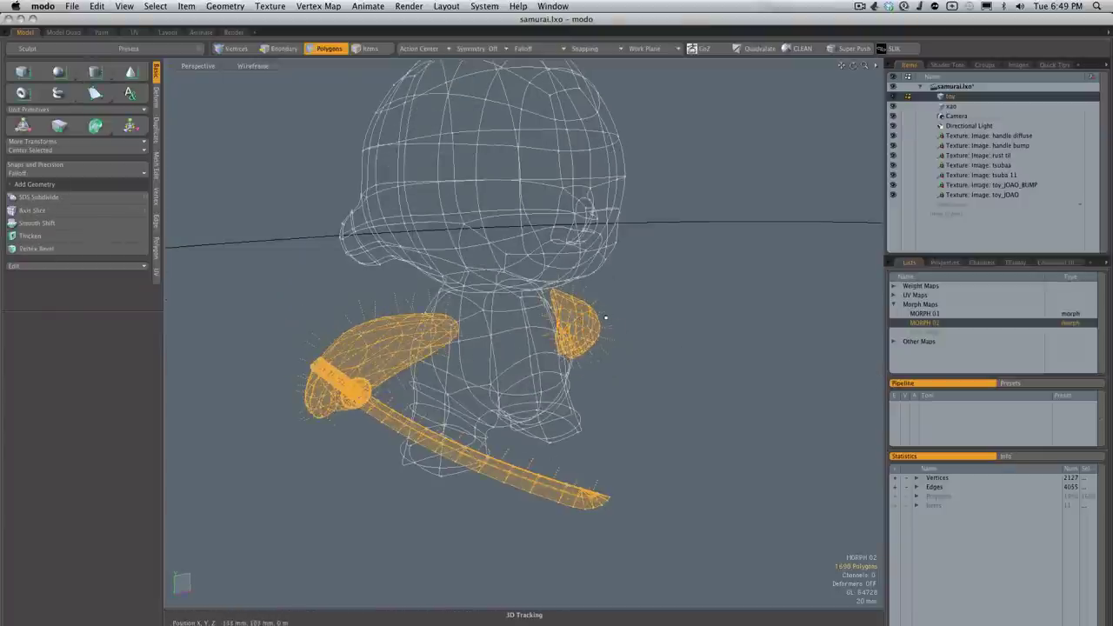
alt+drag(515, 325, 531, 373)
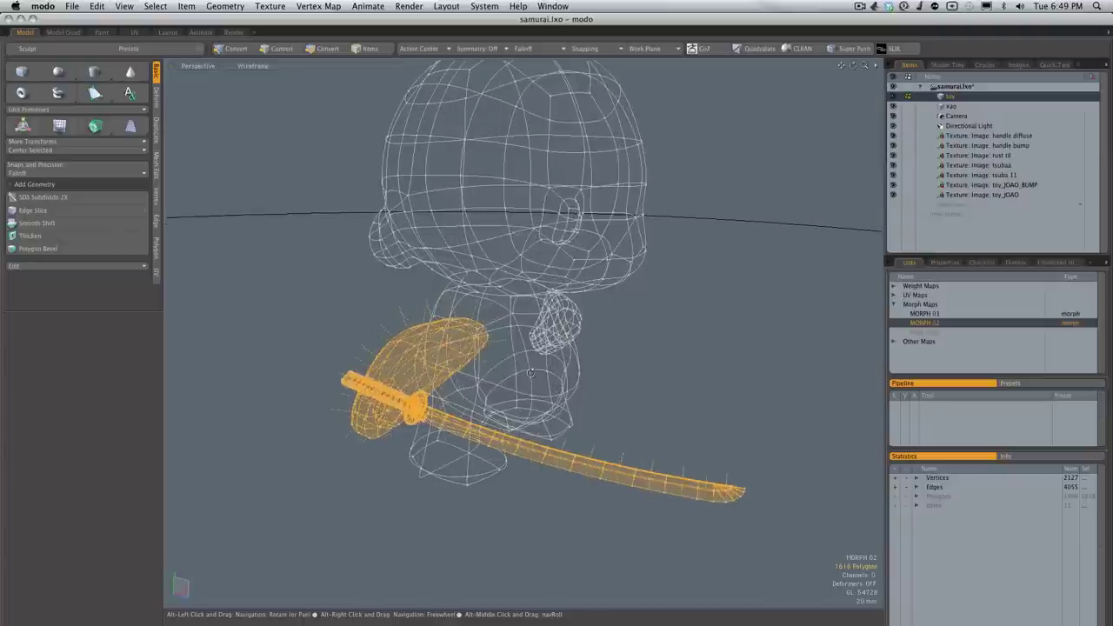
key(KP_3)
key(y)
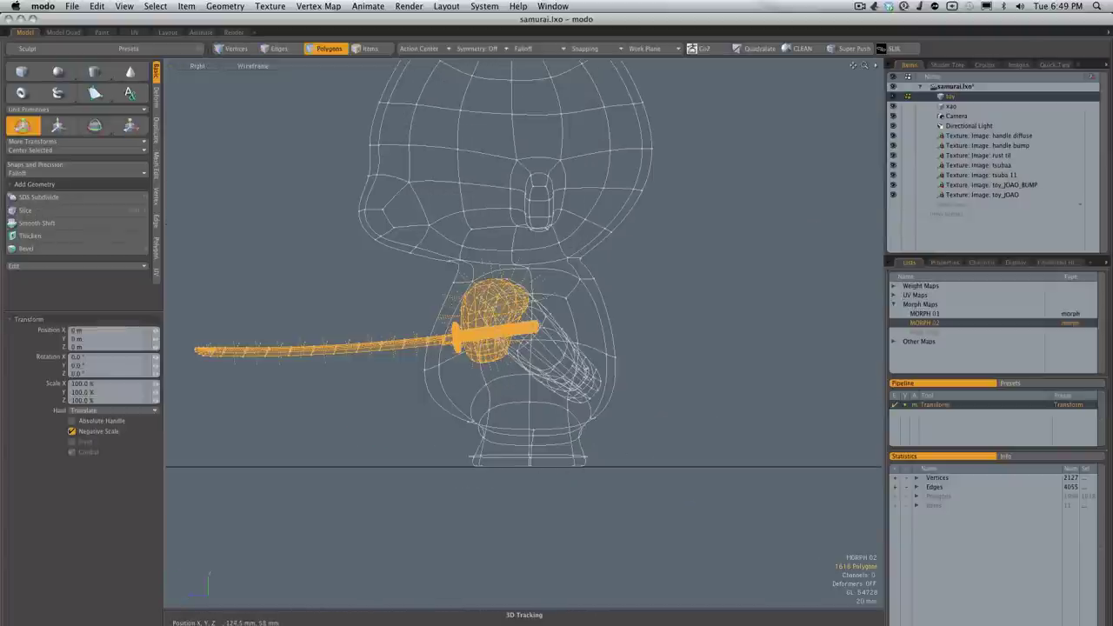
click(496, 298)
drag(475, 238, 510, 231)
key(space)
click(683, 310)
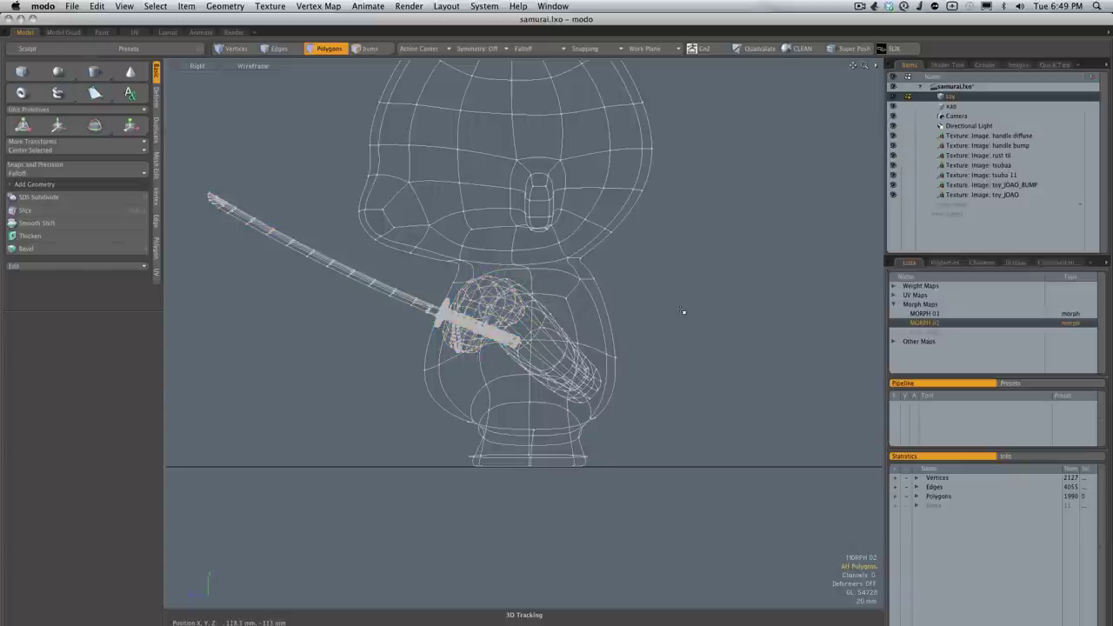
Check the new arm pose through the camera and in perspective with textured shading
key(KP_0)
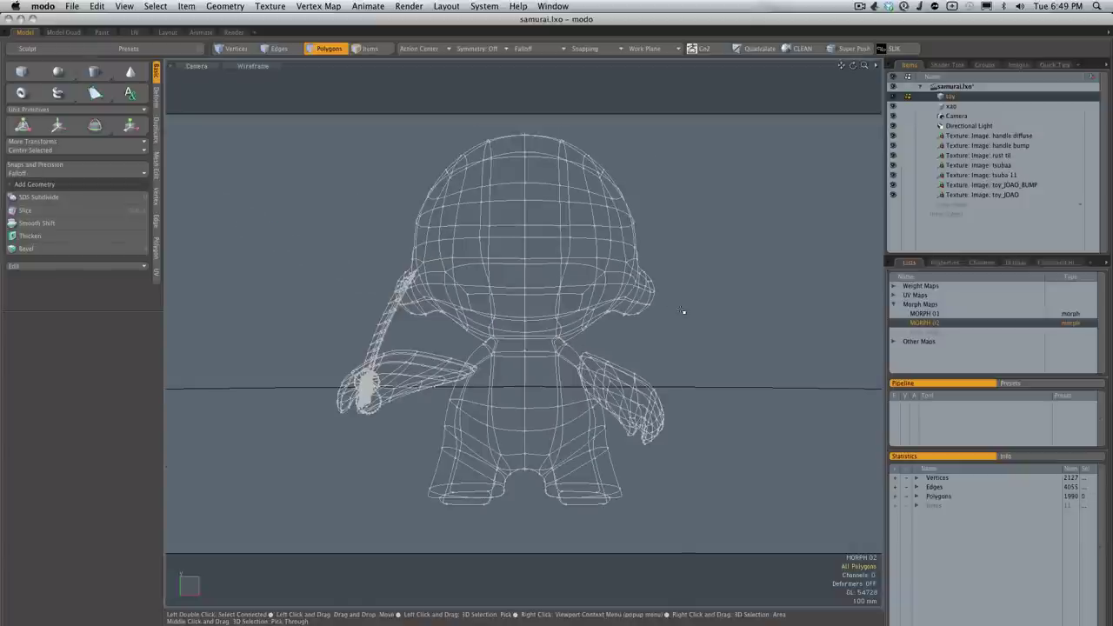
key(ctrl+space)
click(427, 278)
alt+drag(418, 291, 261, 374)
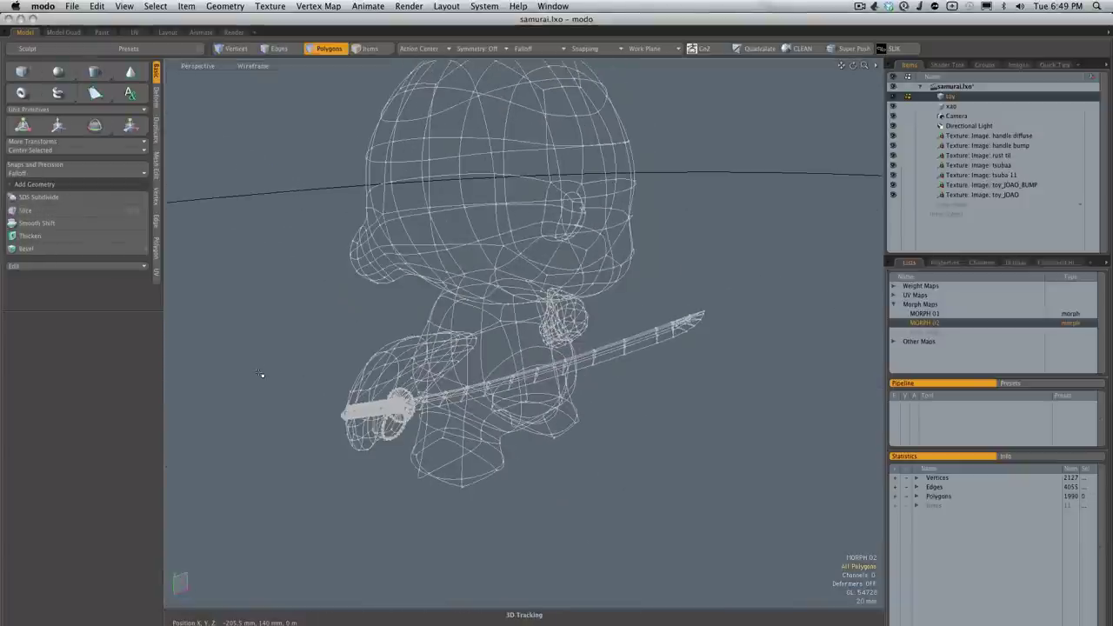
key(KP_7)
scroll(513, 335, down, 5)
mouse_move(522, 334)
alt+mouse_down()
mouse_move(748, 342)
mouse_move(374, 309)
mouse_move(413, 296)
alt+mouse_up()
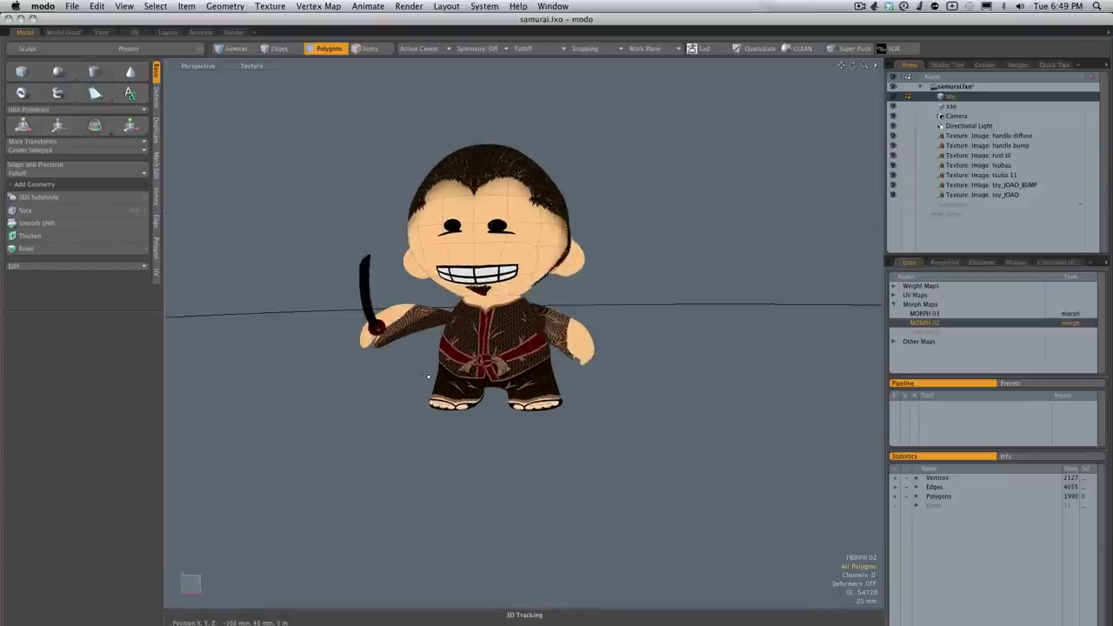
Compare the poses stored in MORPH 01 and MORPH 02 by alternating between the two morph maps
click(925, 314)
click(925, 324)
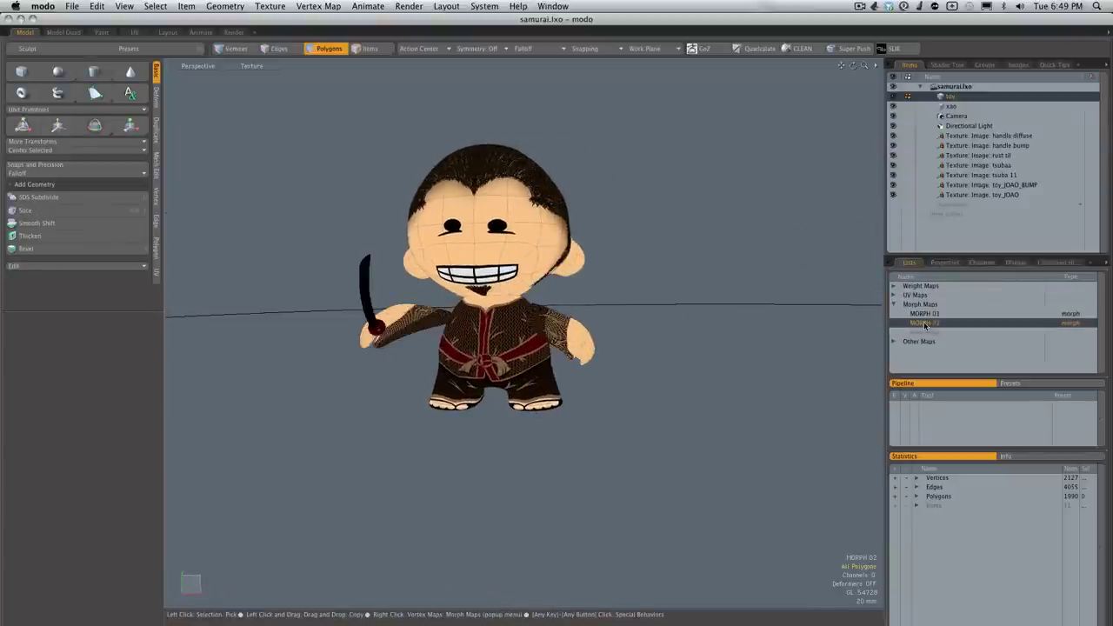
click(919, 314)
click(922, 325)
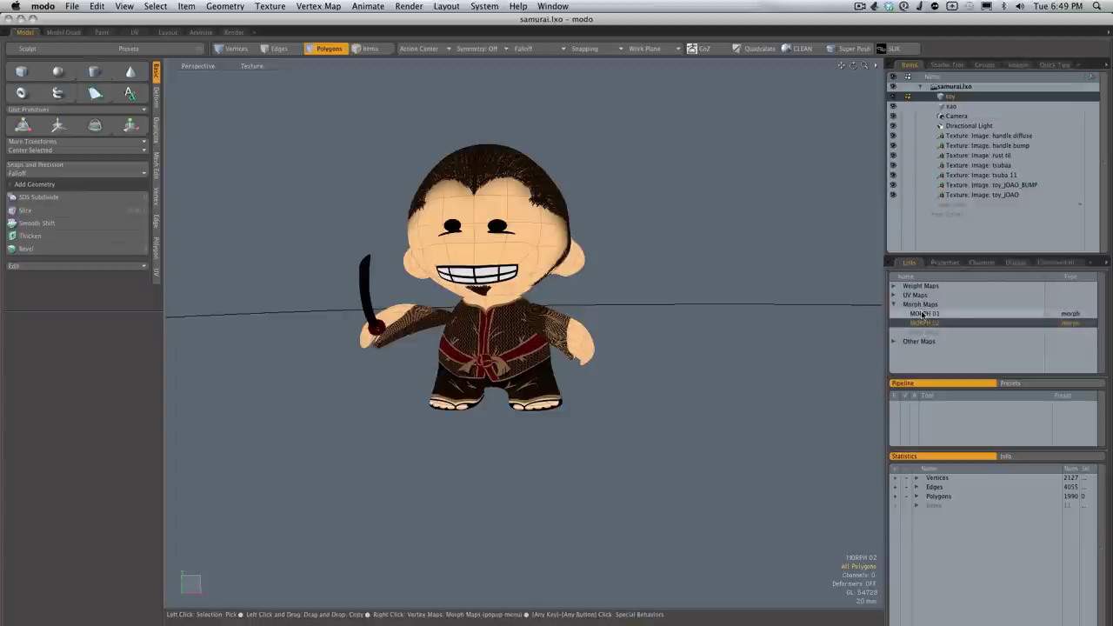
click(923, 314)
mouse_move(474, 343)
alt+mouse_down()
mouse_move(487, 346)
mouse_move(452, 332)
mouse_move(549, 300)
mouse_move(554, 372)
mouse_move(353, 343)
mouse_move(478, 338)
alt+mouse_up()
click(948, 324)
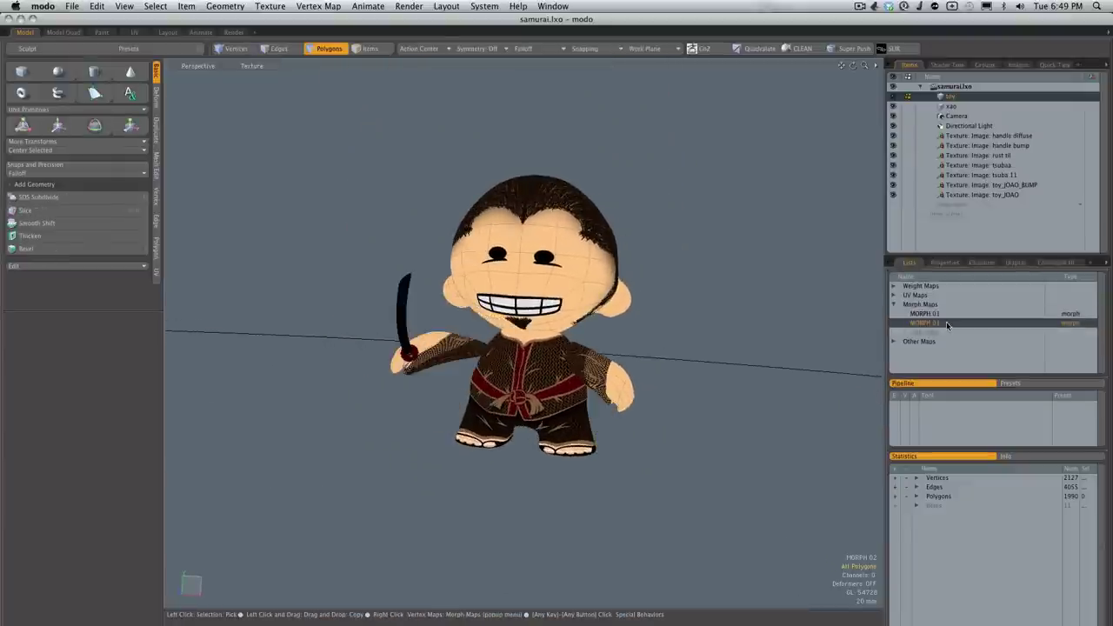
alt+drag(565, 346, 412, 376)
Return to the MORPH 01 pose and create a third morph map named MORPH 03
click(931, 313)
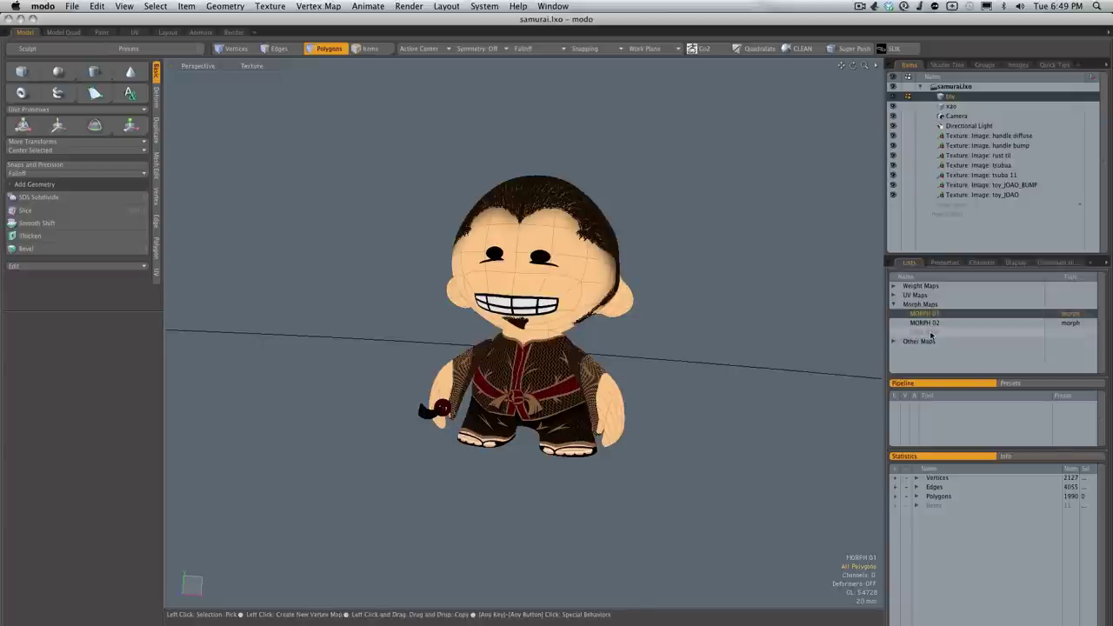
click(934, 333)
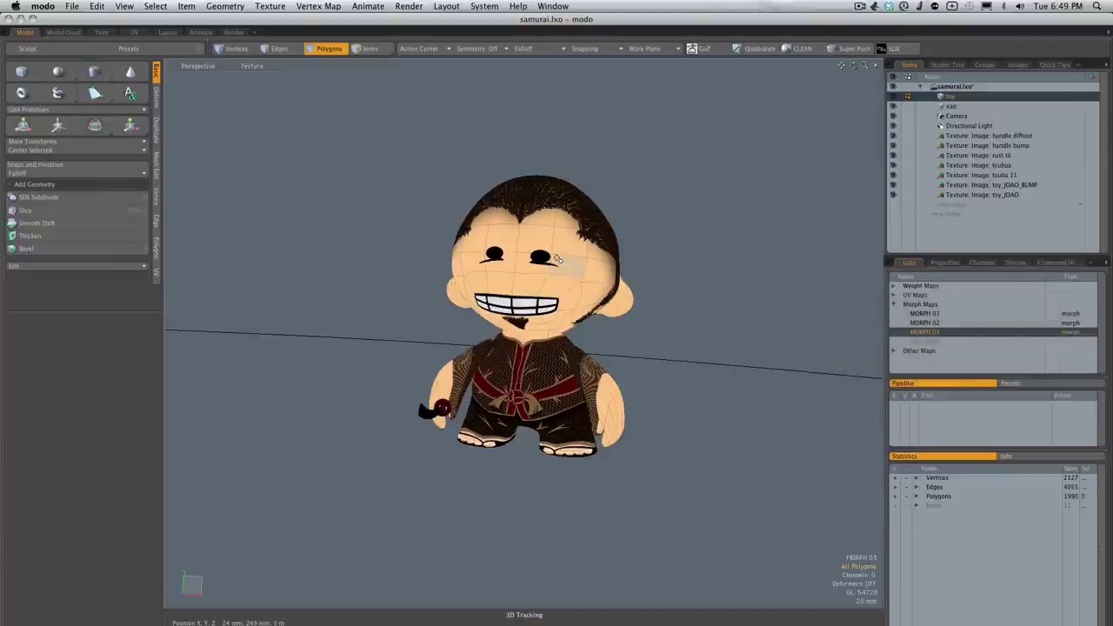
Select the head's polygons in the front wireframe view and shrink the selection by one ring at the neck
key(KP_2)
scroll(565, 221, up, 1)
key(KP_4)
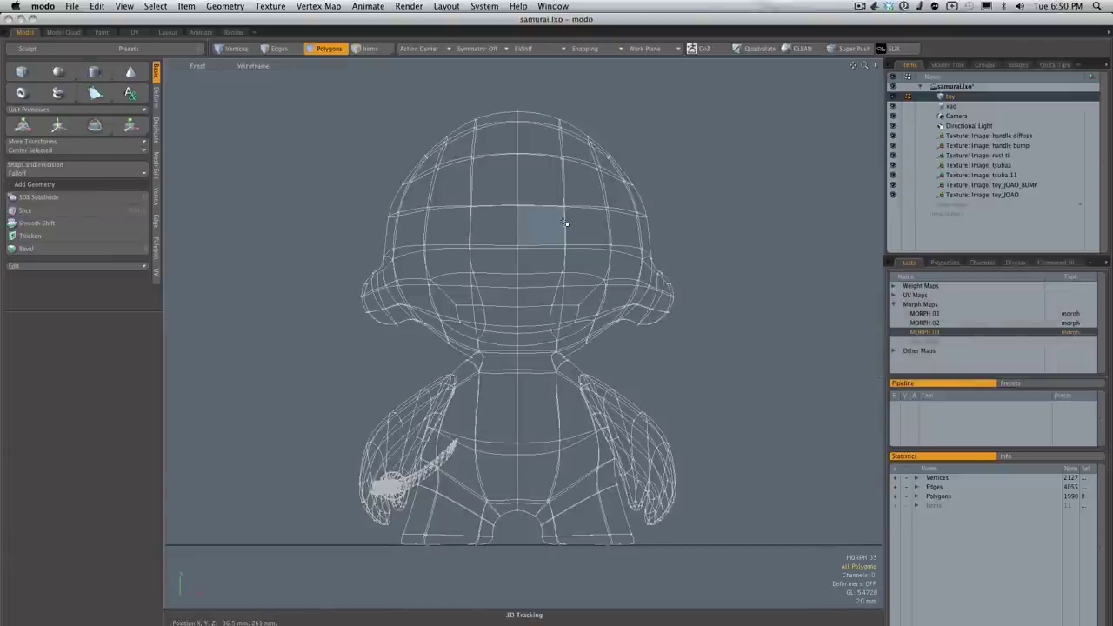
scroll(455, 216, down, 2)
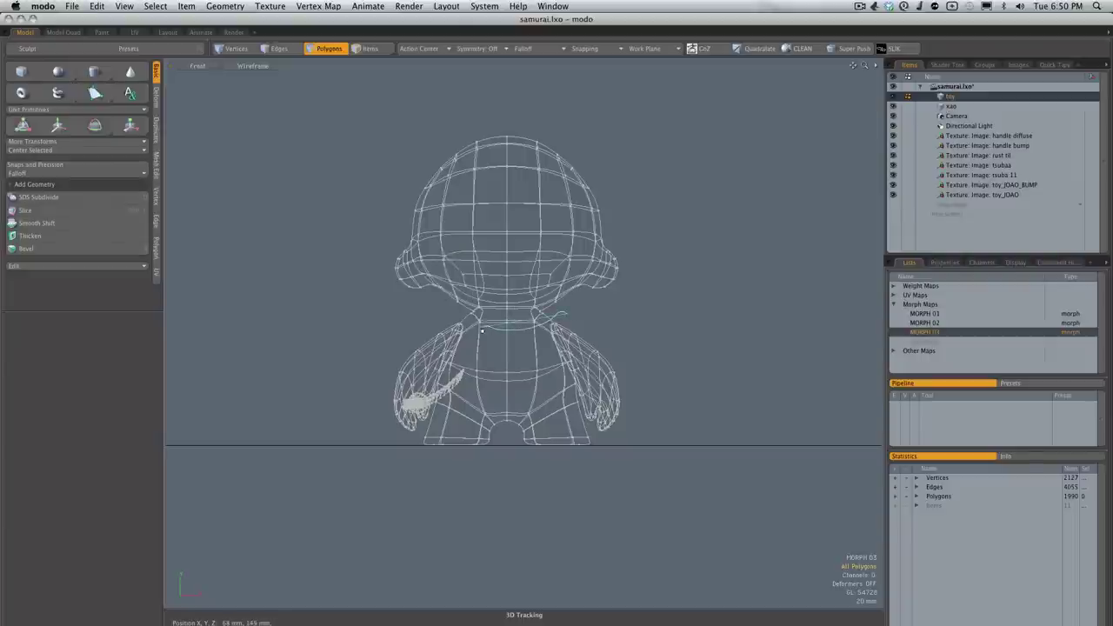
mouse_move(419, 308)
right_down()
mouse_move(728, 86)
mouse_move(678, 298)
mouse_move(664, 301)
right_up()
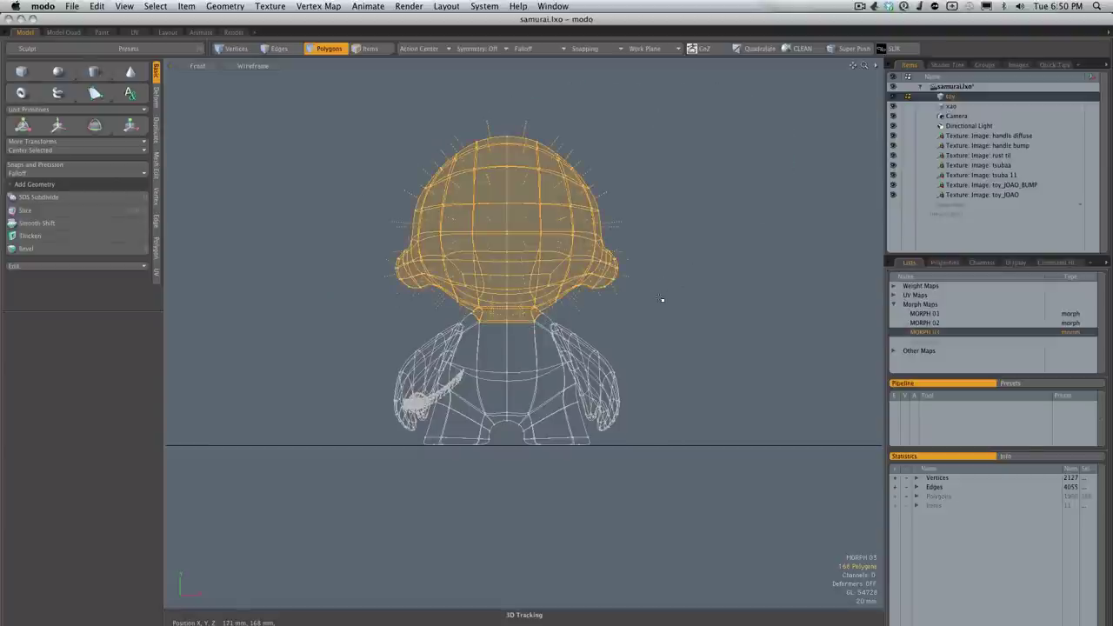
key(shift+Down)
Rotate the selected head 30° about its vertical axis in the top view, check it through the textured camera view and clear the selection
key(KP_1)
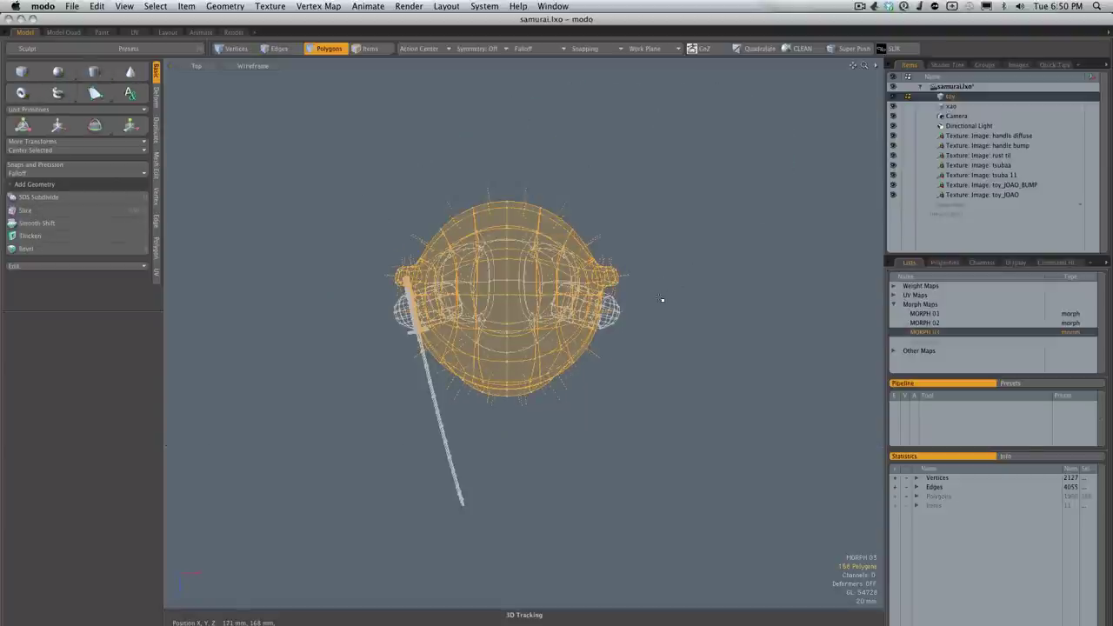
key(y)
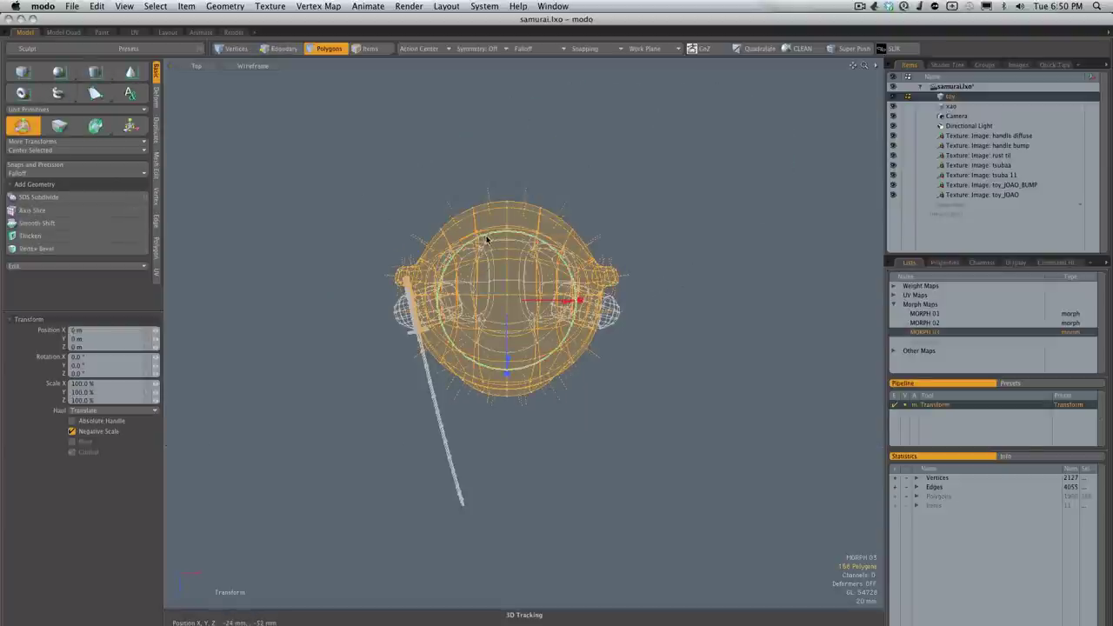
drag(487, 239, 453, 260)
key(KP_Divide)
key(KP_7)
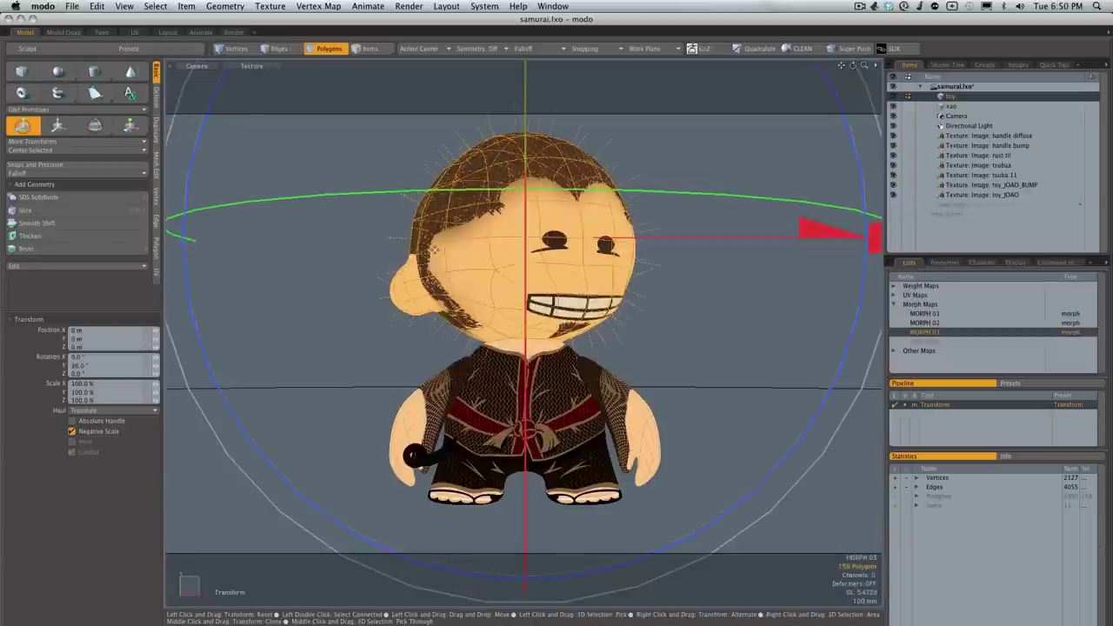
key(space)
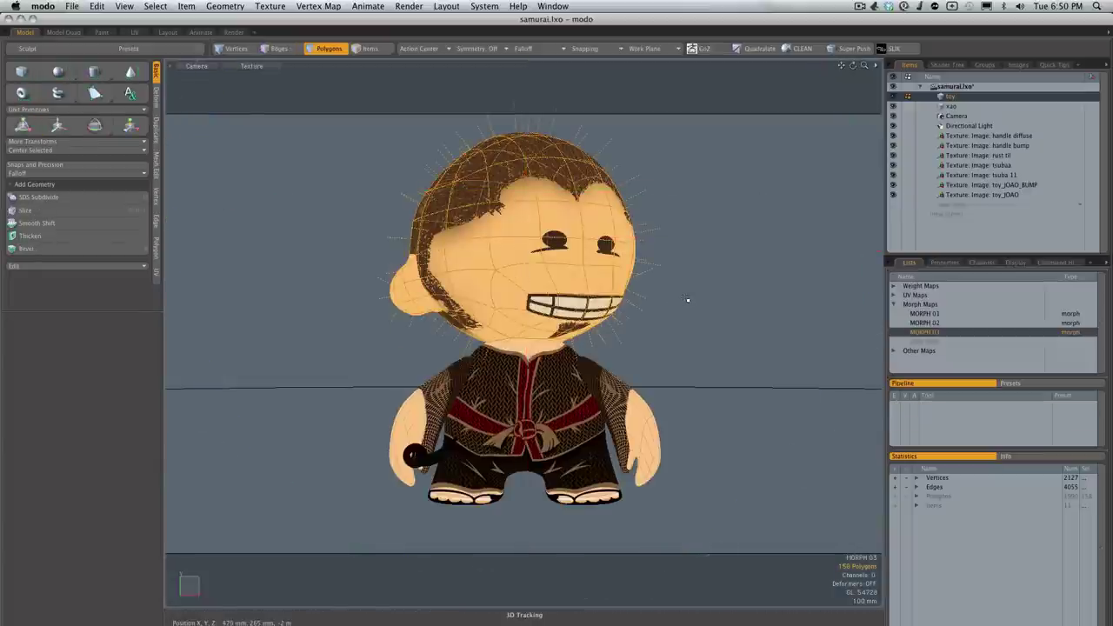
click(689, 303)
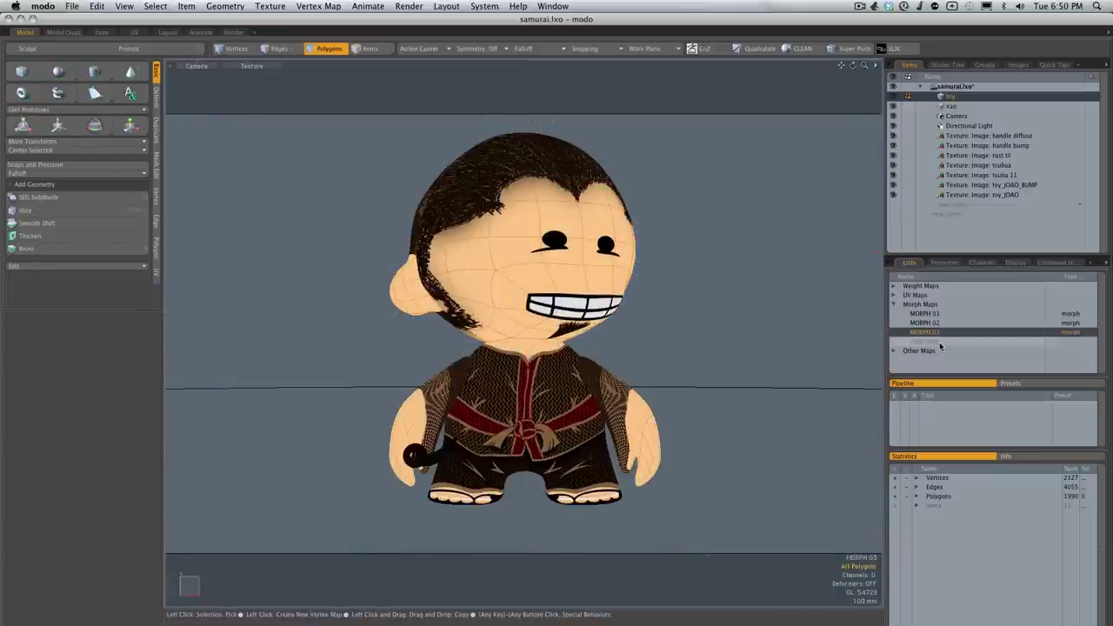
Create a fourth relative morph map named MORPH 04 and select the head's polygons in the wireframe view
click(940, 342)
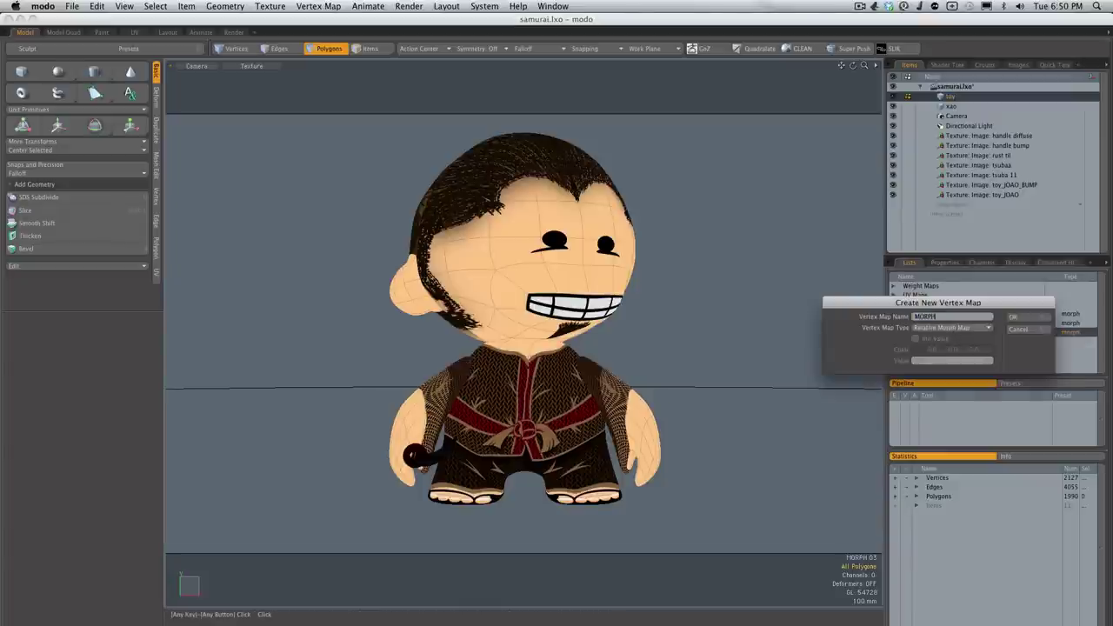
key(Return)
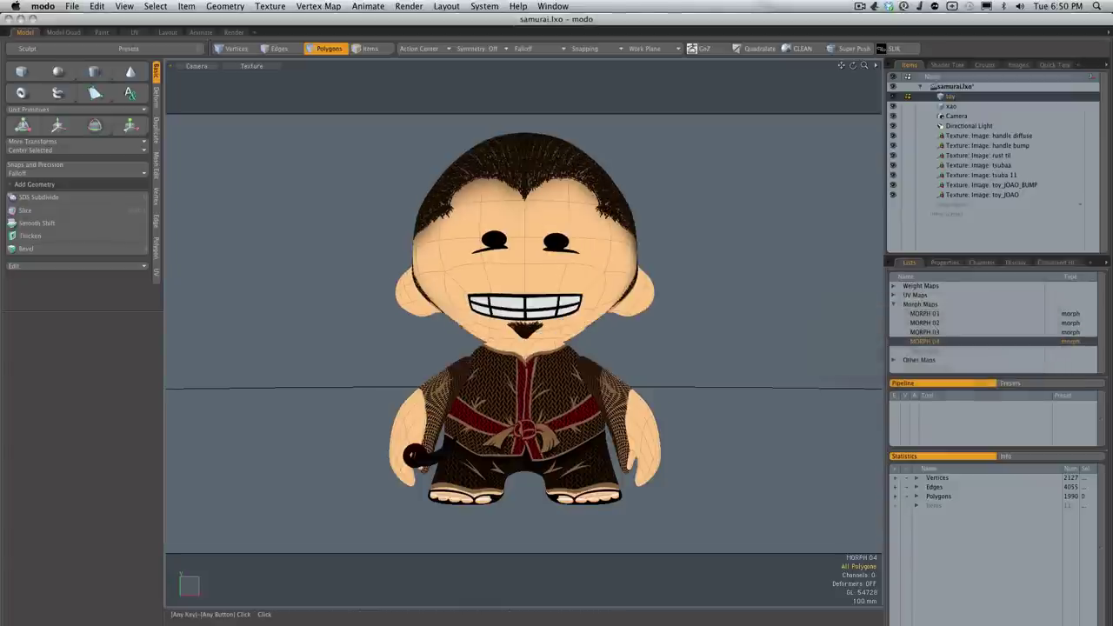
key(8)
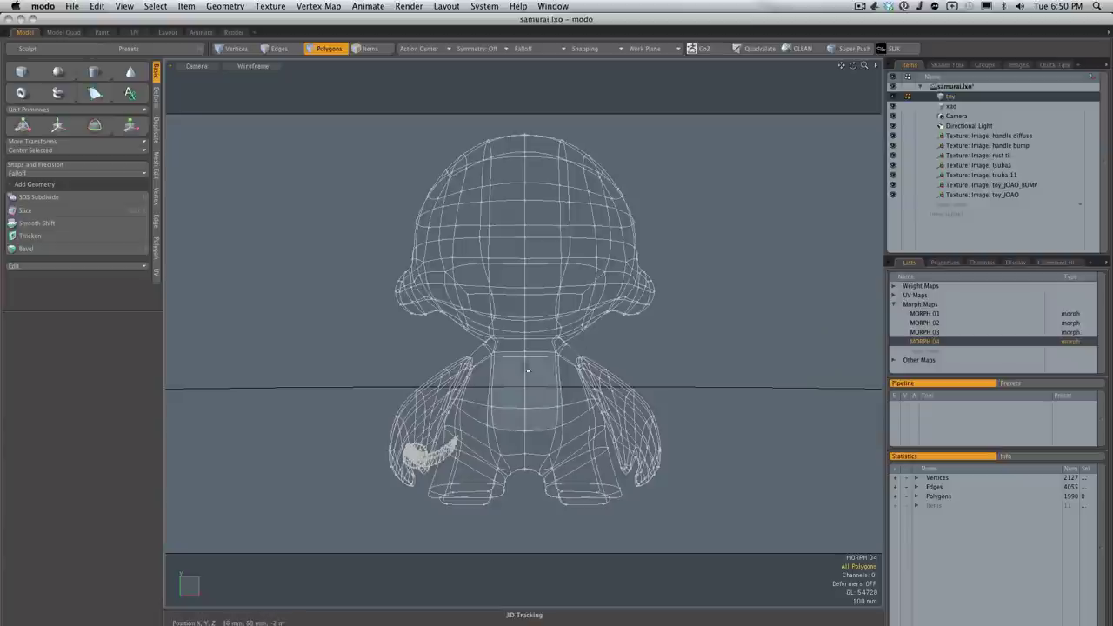
mouse_move(515, 368)
right_down()
mouse_move(486, 360)
mouse_move(374, 104)
mouse_move(609, 344)
mouse_move(561, 352)
mouse_move(546, 374)
right_up()
key(shift+Down)
Rotate the head -30° about its vertical axis in the top view, clear the selection and return to the textured camera view
key(1)
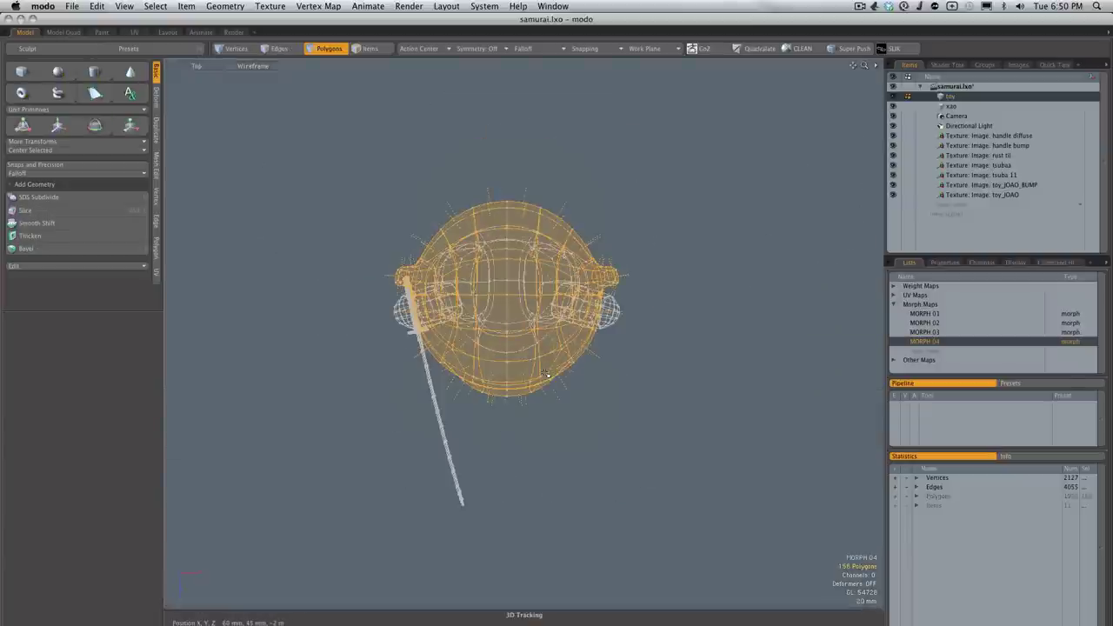
key(y)
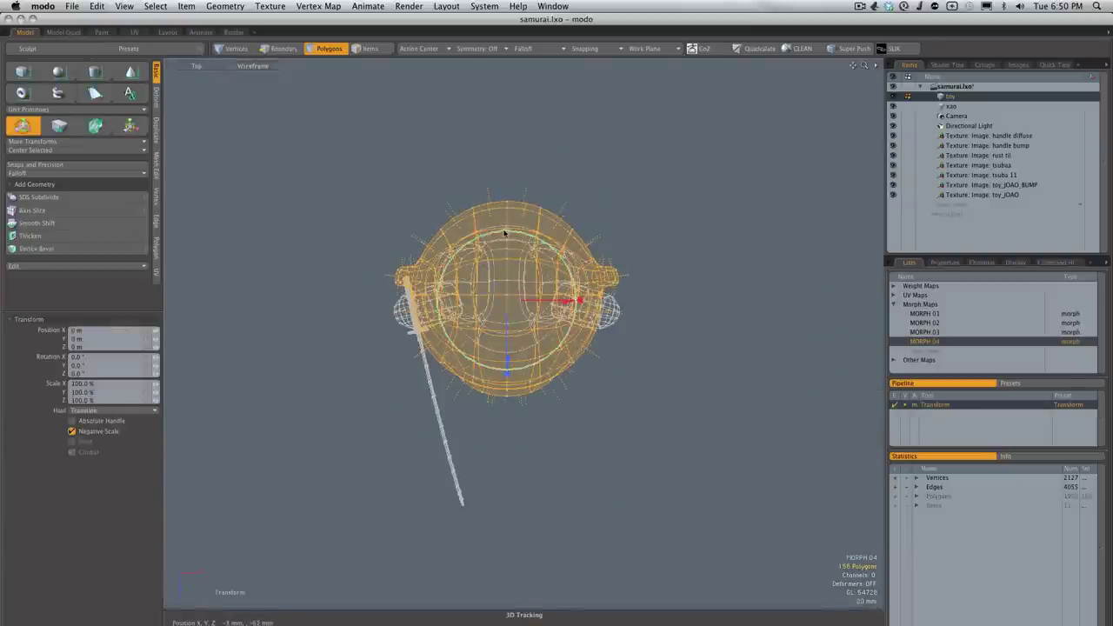
ctrl+drag(507, 232, 541, 246)
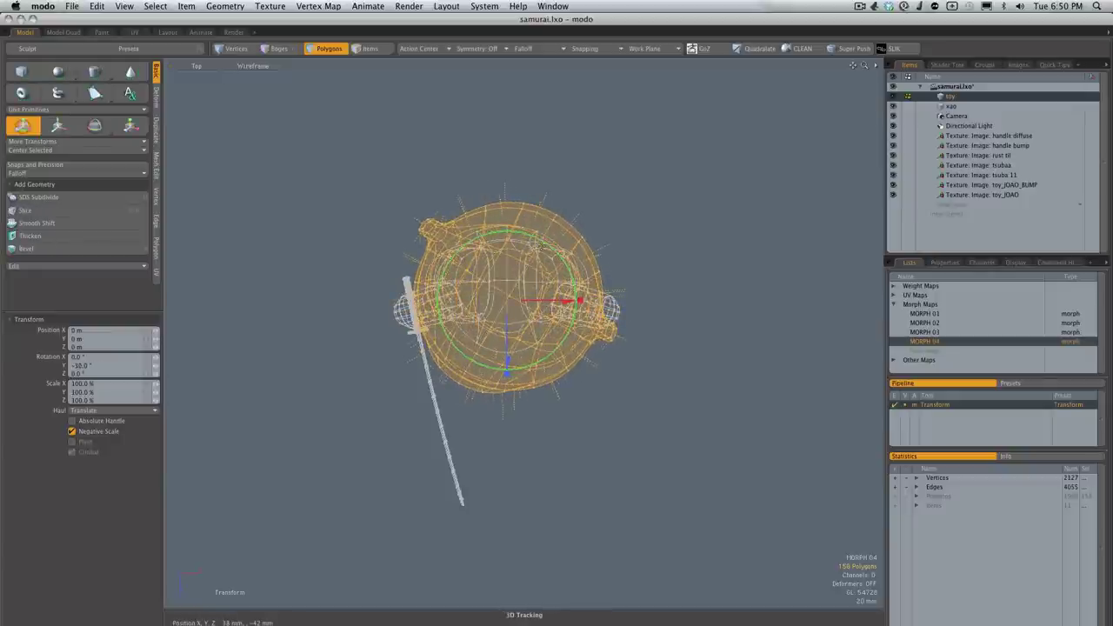
key(slash)
key(space)
click(728, 338)
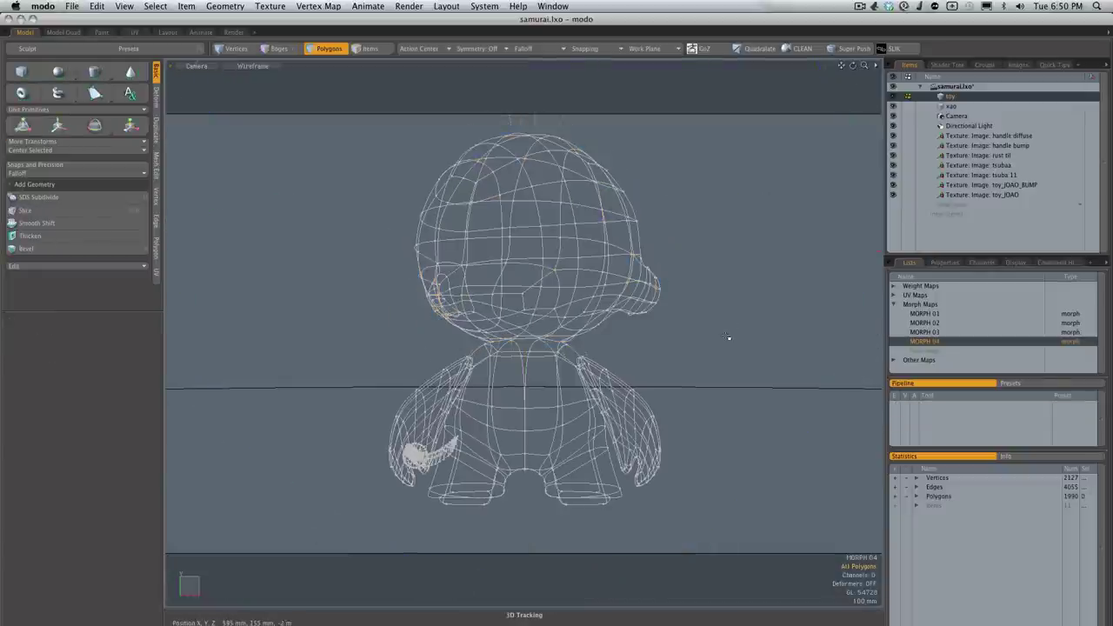
key(KP_7)
Compare the head poses of MORPH 03 and MORPH 04, and look at MORPH 02 and MORPH 01 as well
click(924, 333)
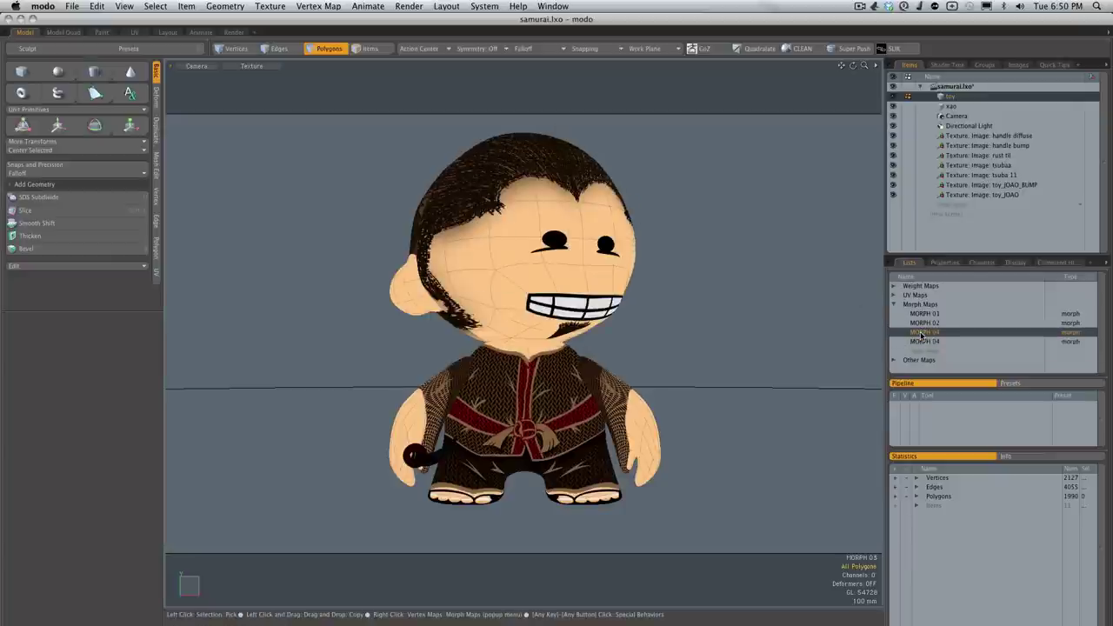
click(924, 341)
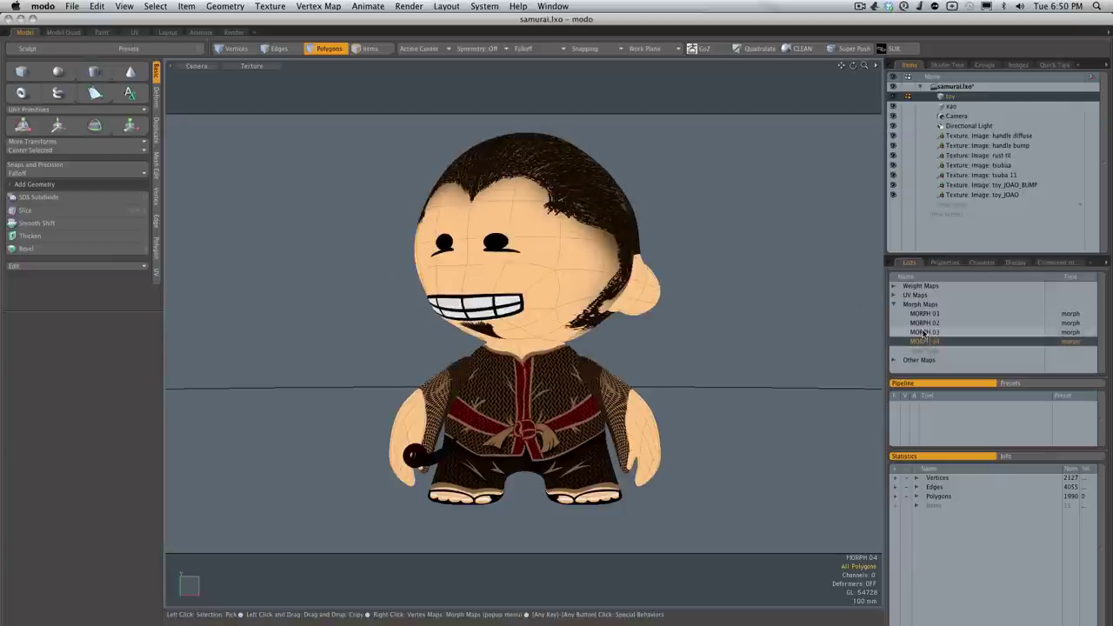
click(924, 332)
click(927, 341)
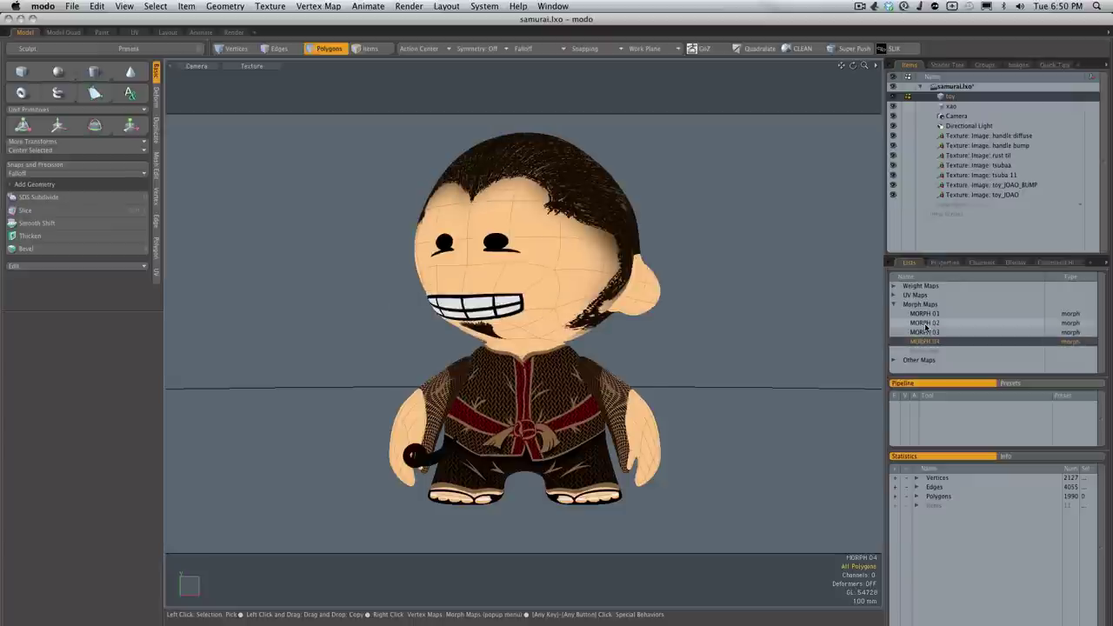
click(926, 325)
click(926, 315)
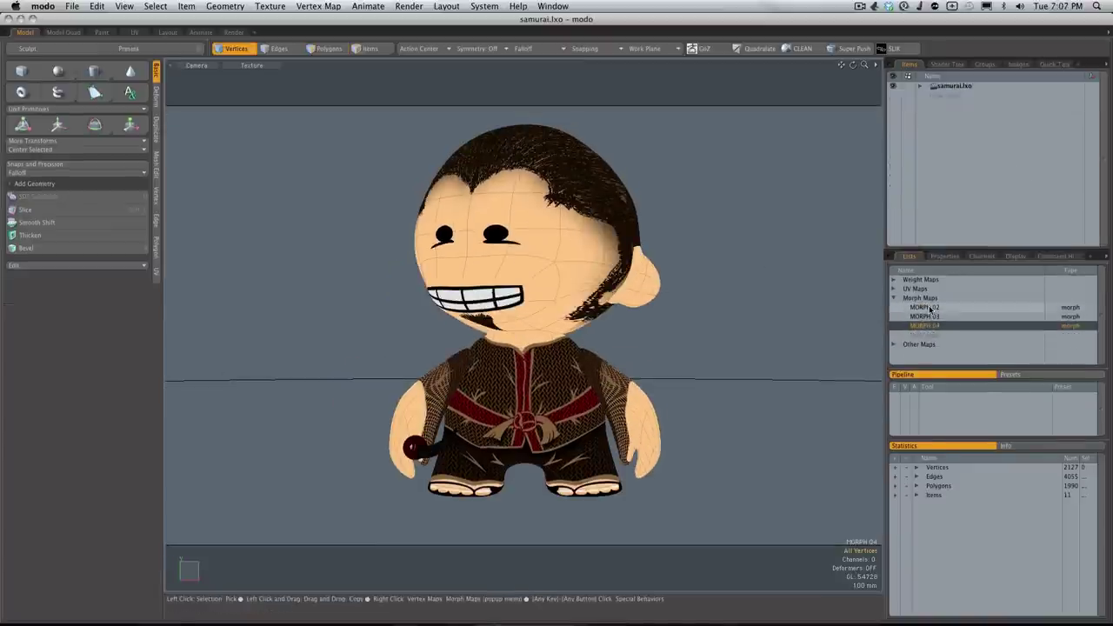
Cycle through MORPH 02, MORPH 03 and MORPH 04 in the camera view, returning to MORPH 02
click(933, 310)
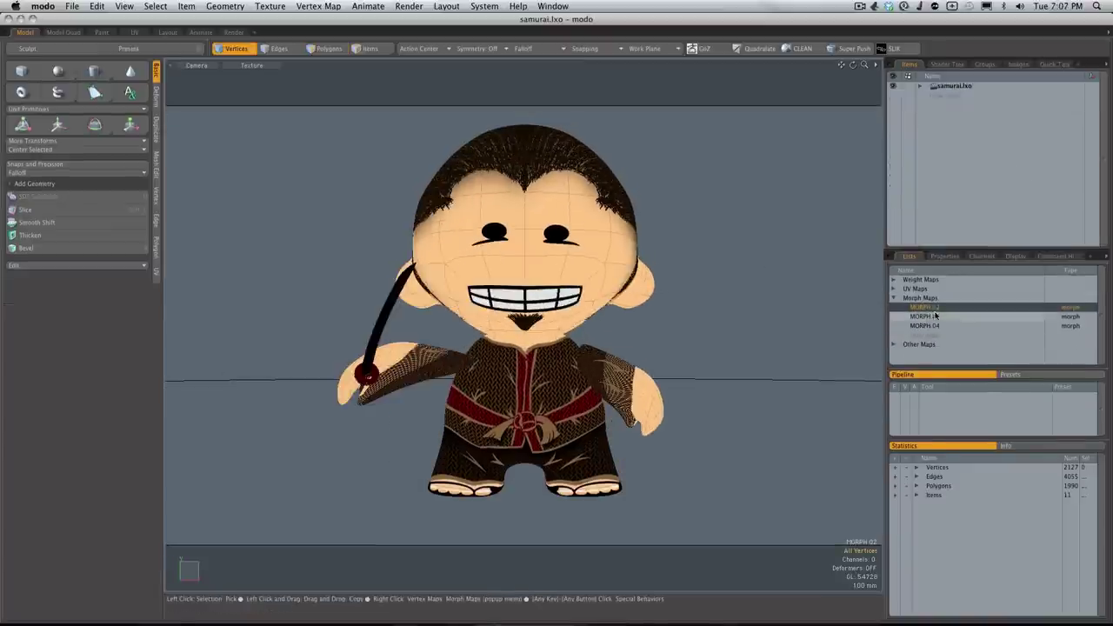
click(936, 318)
click(936, 327)
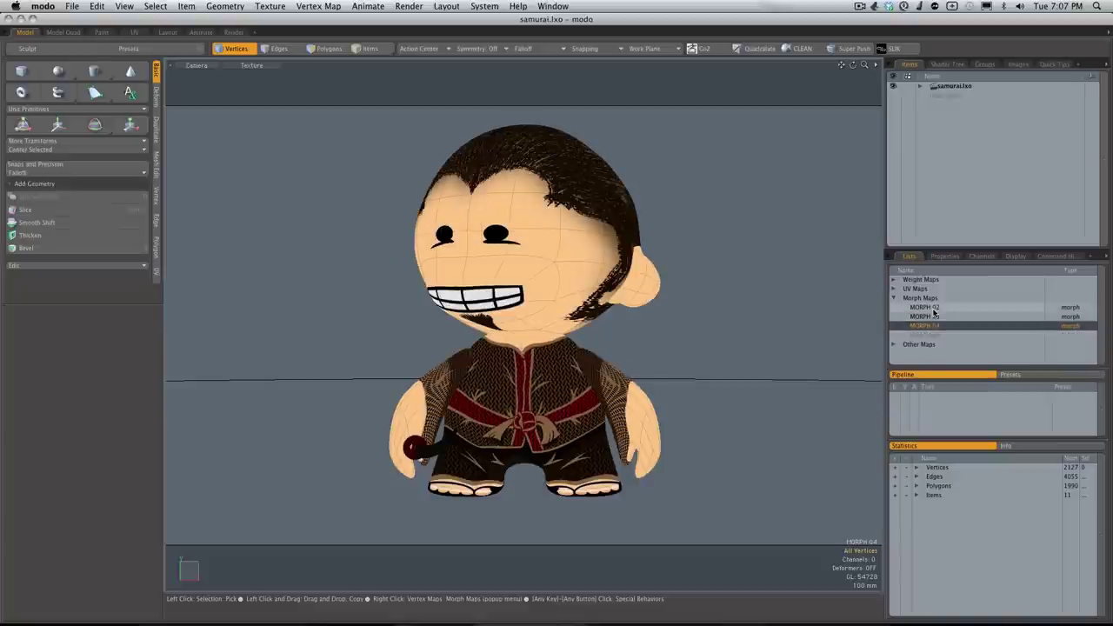
click(933, 309)
Examine in the render preview how selecting MORPH 02, MORPH 03 and MORPH 04 affects the rendered toy, and end on MORPH 02
key(F8)
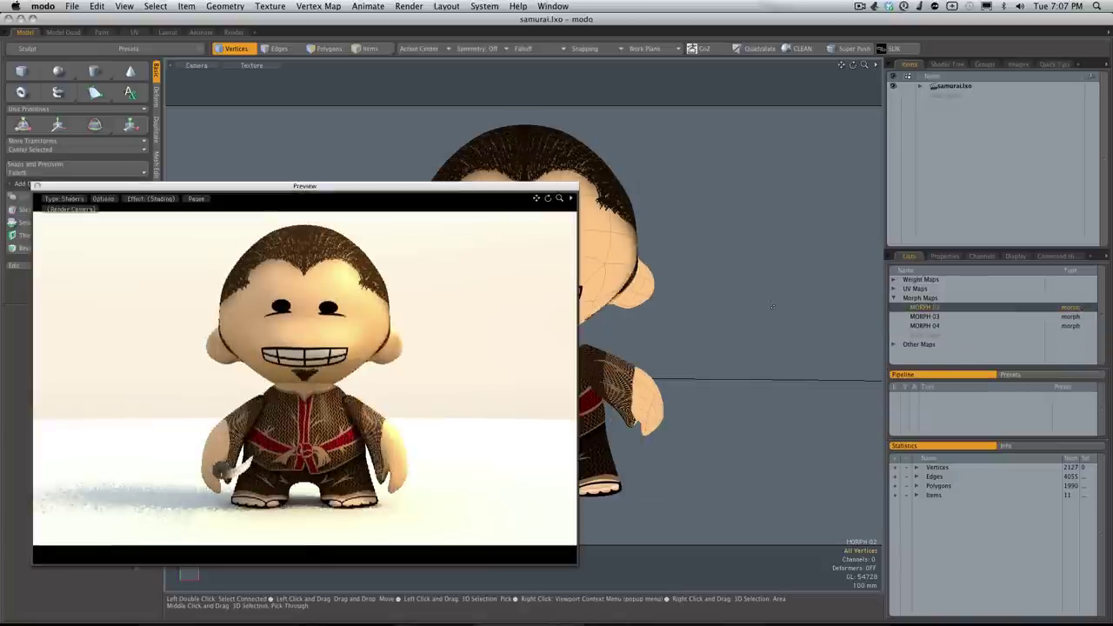
click(925, 317)
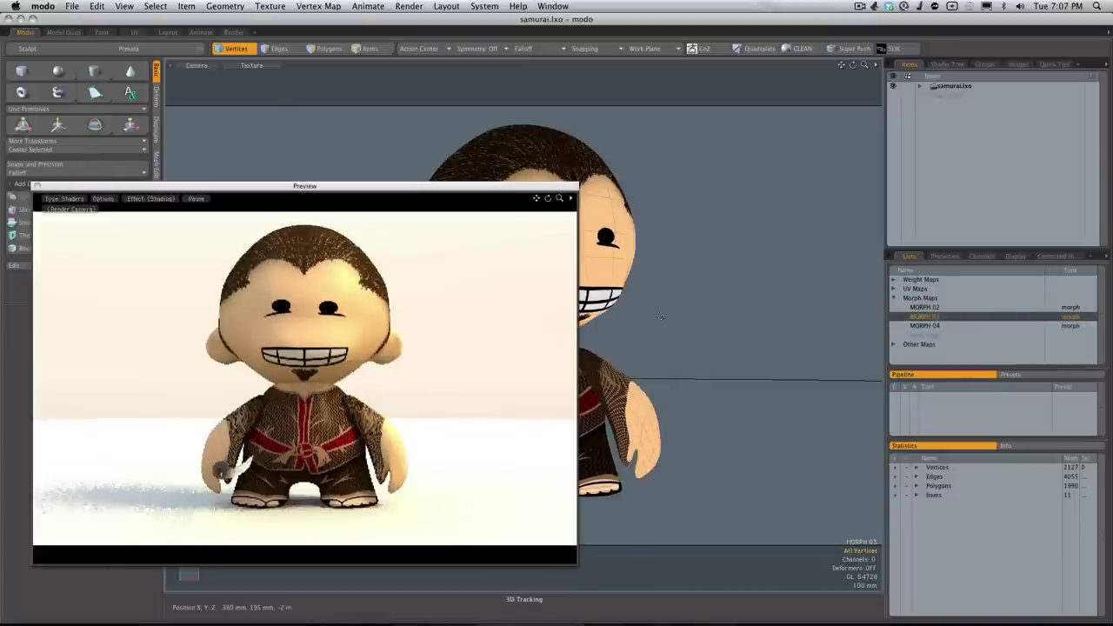
click(925, 326)
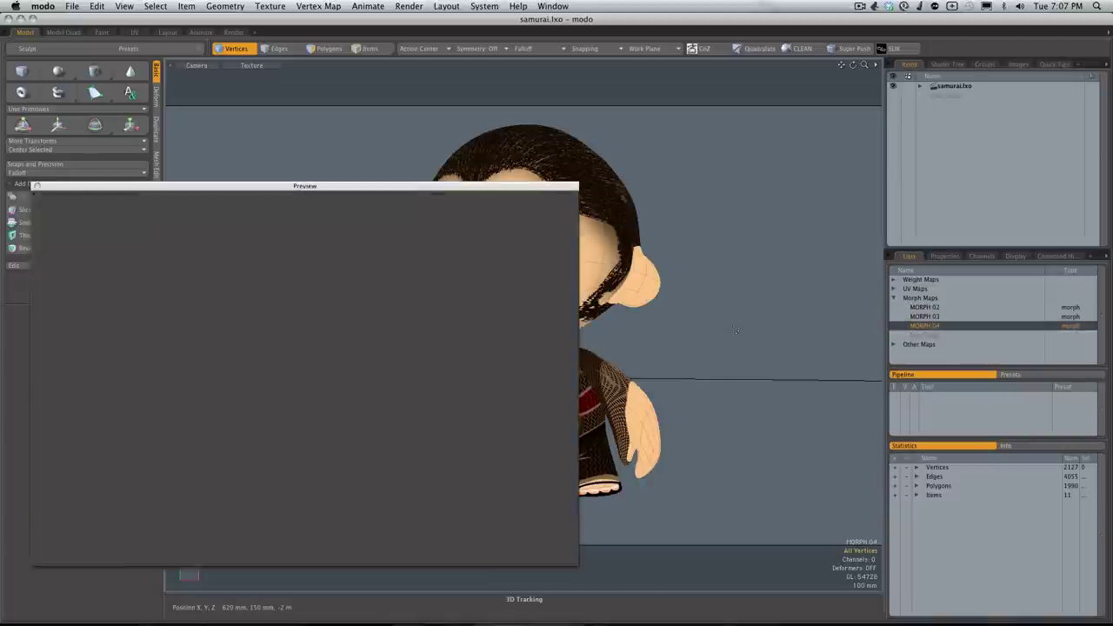
click(925, 307)
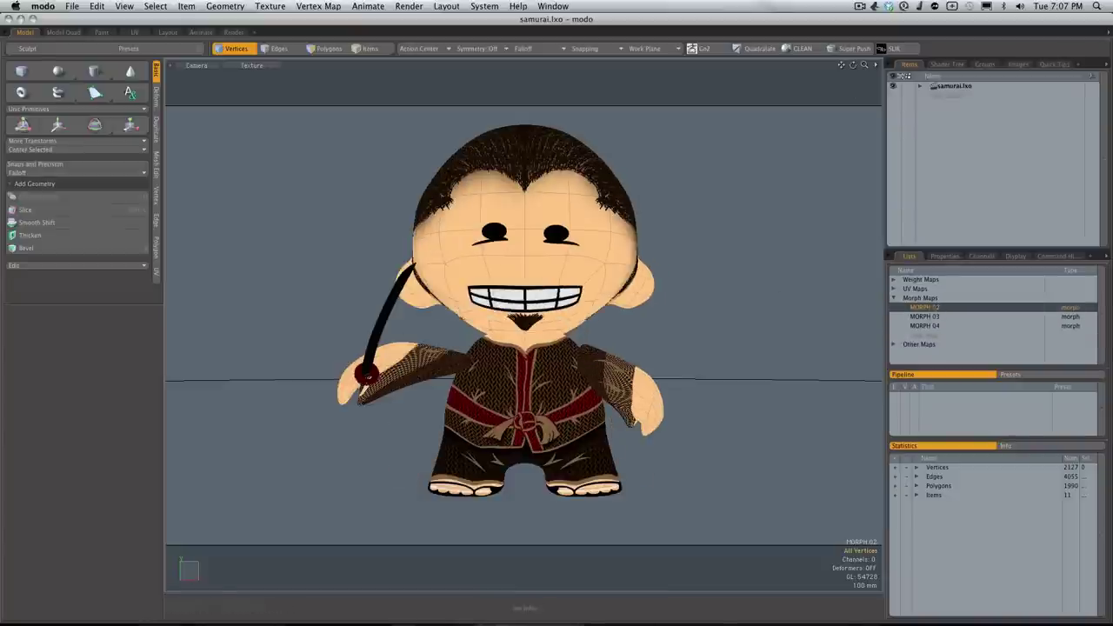
Set the opacity of the toy's MORPH 02 deformer to 100% and show the pose in the render preview
click(920, 85)
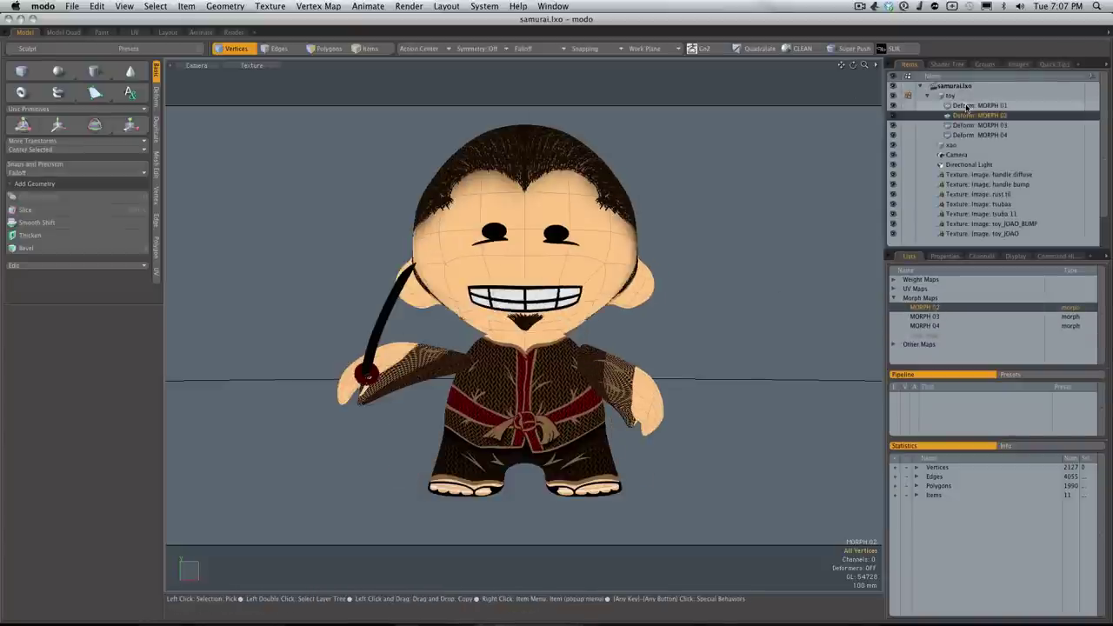
click(967, 107)
click(964, 116)
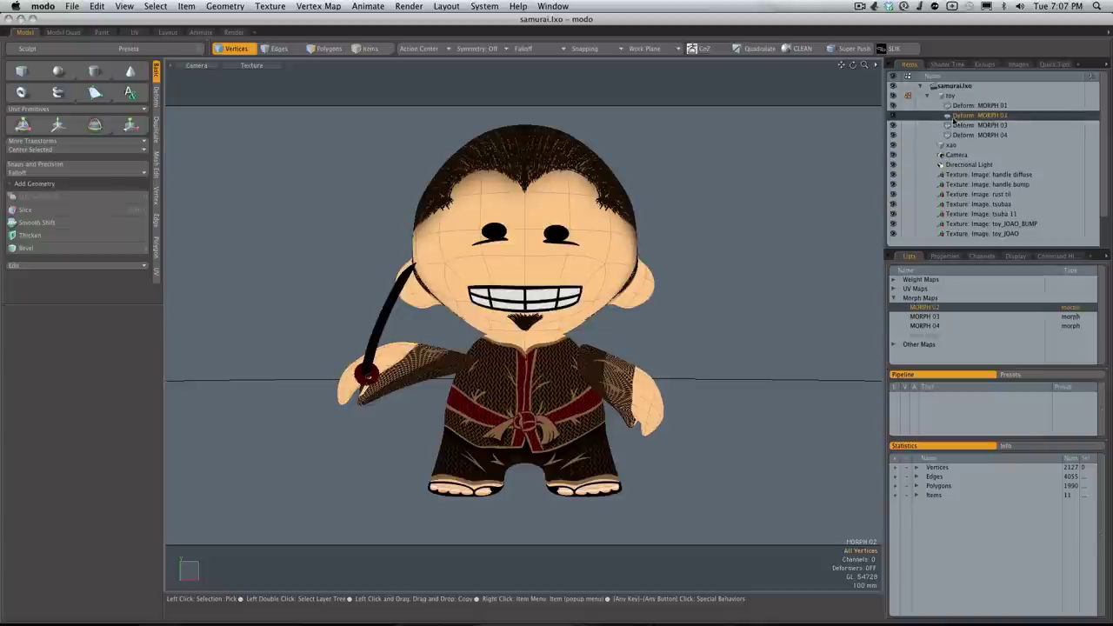
click(944, 256)
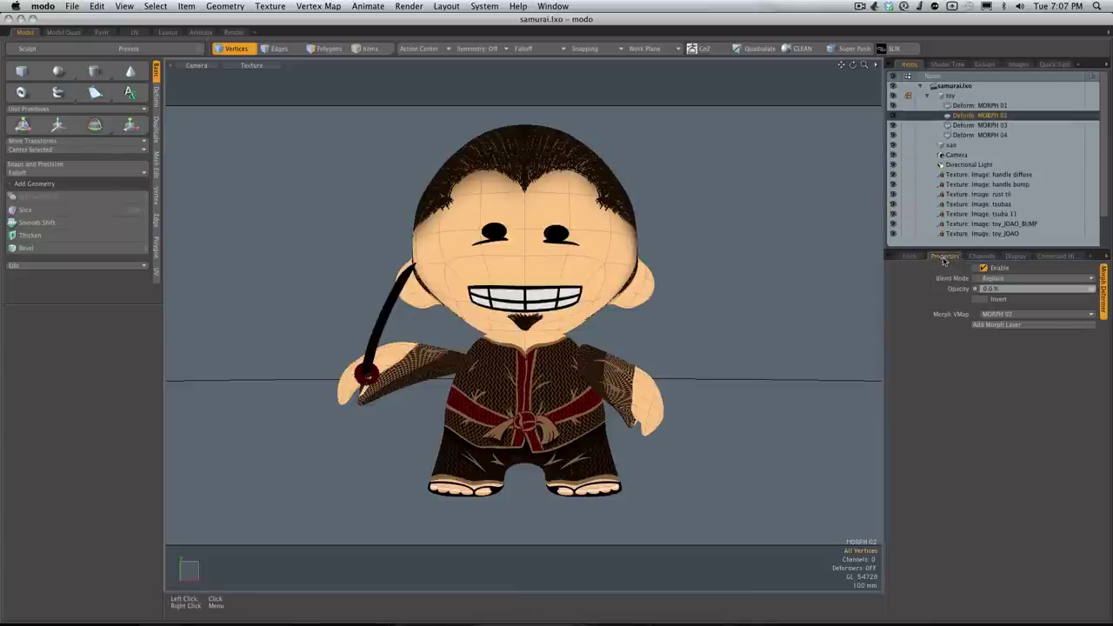
click(1027, 291)
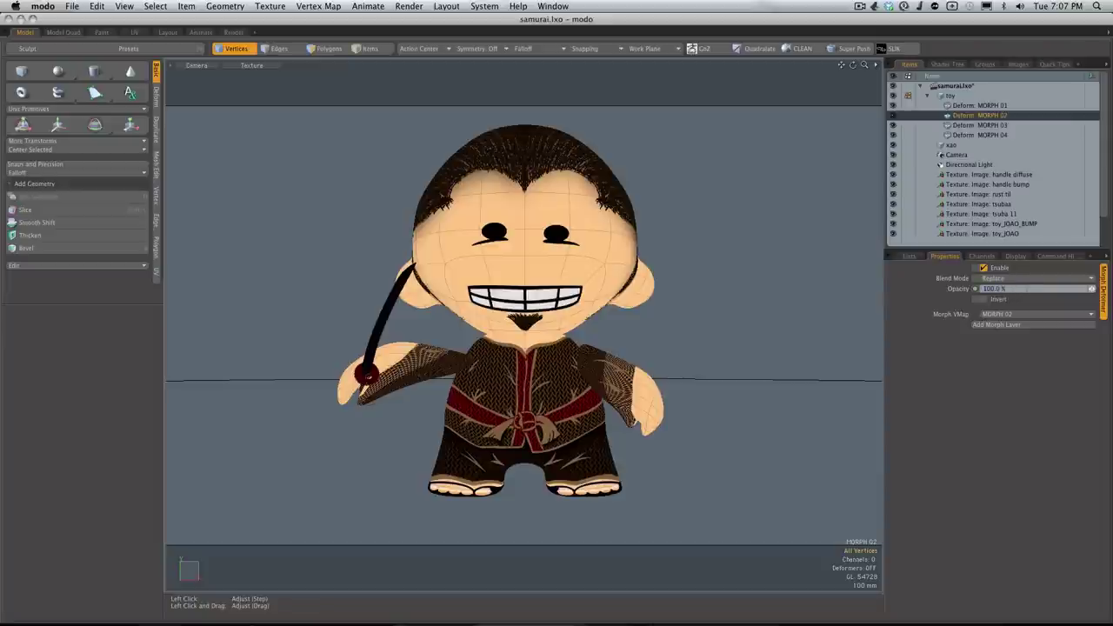
key(F8)
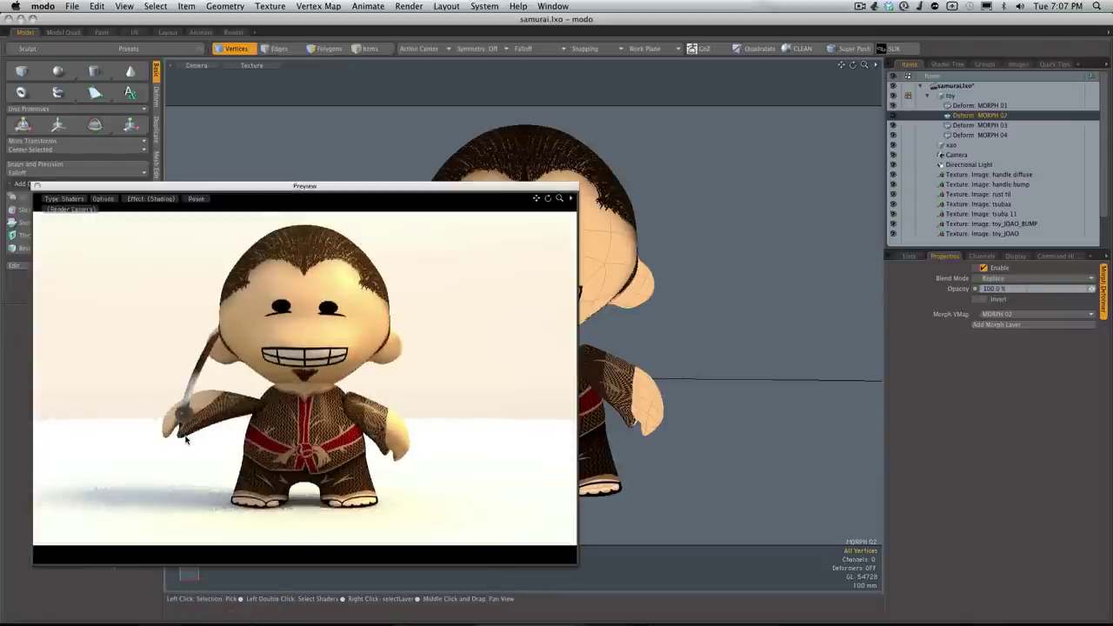
Set the MORPH 02 deformer's opacity to 0% and the MORPH 03 deformer's opacity to 100%
click(974, 126)
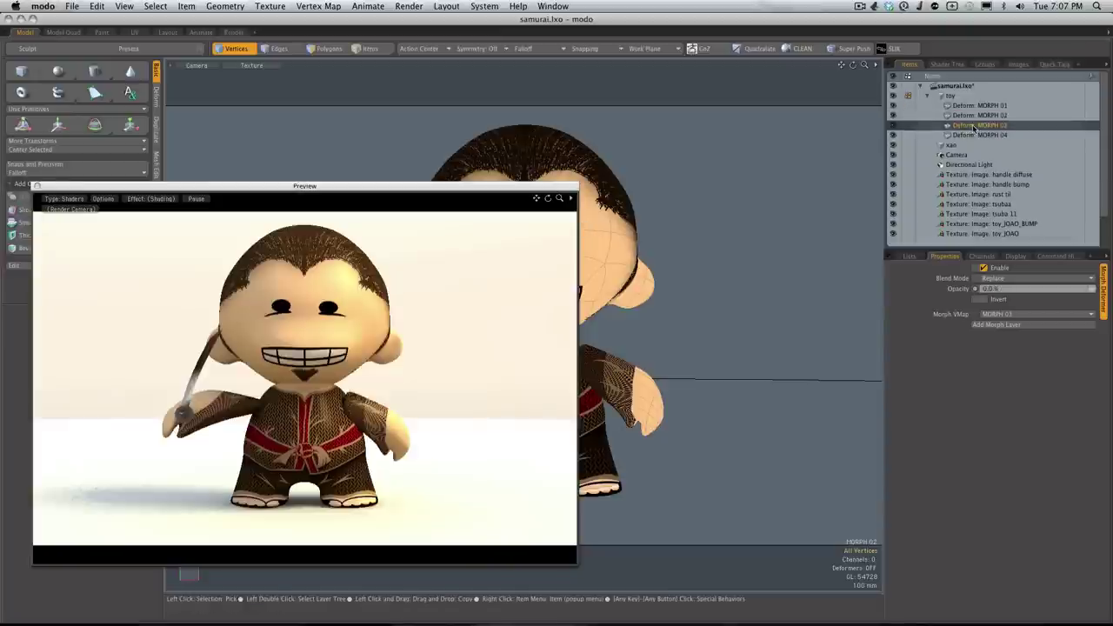
click(981, 116)
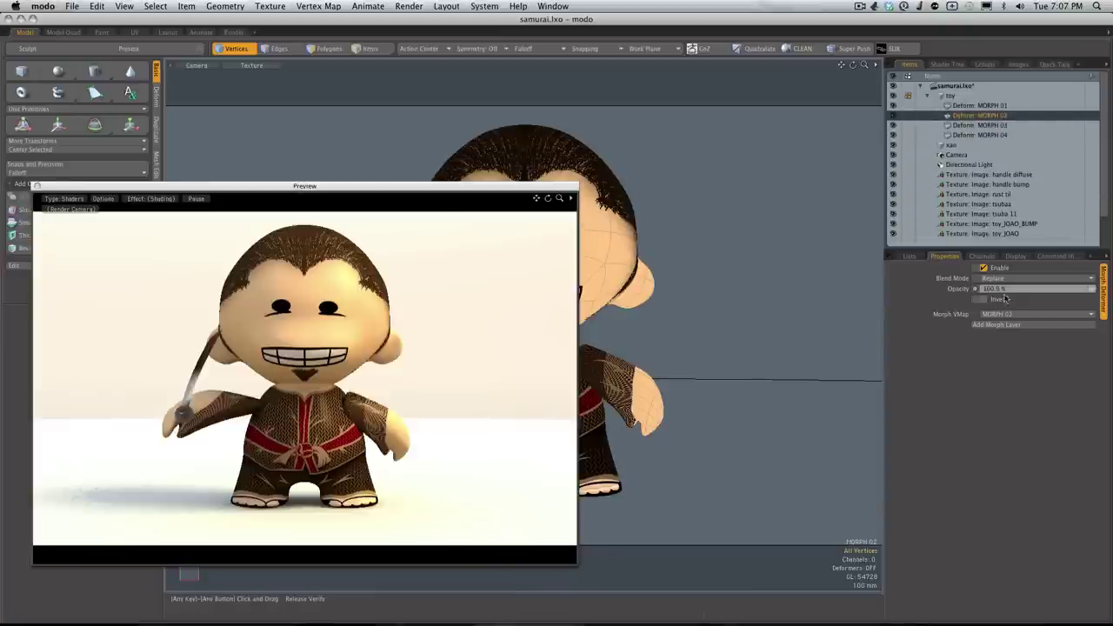
key(Return)
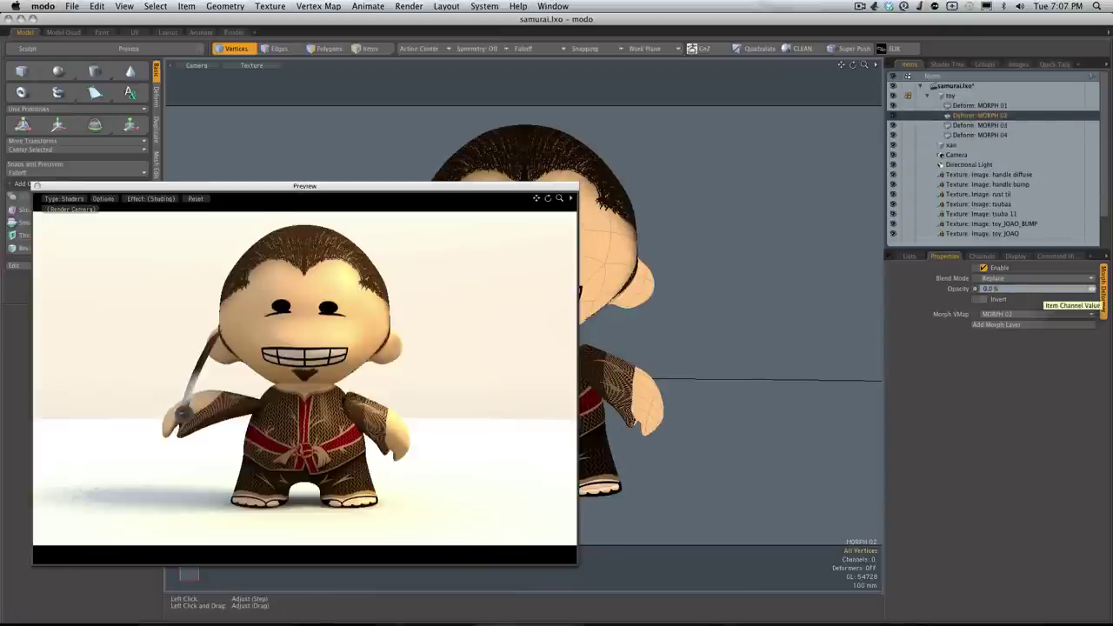
click(974, 126)
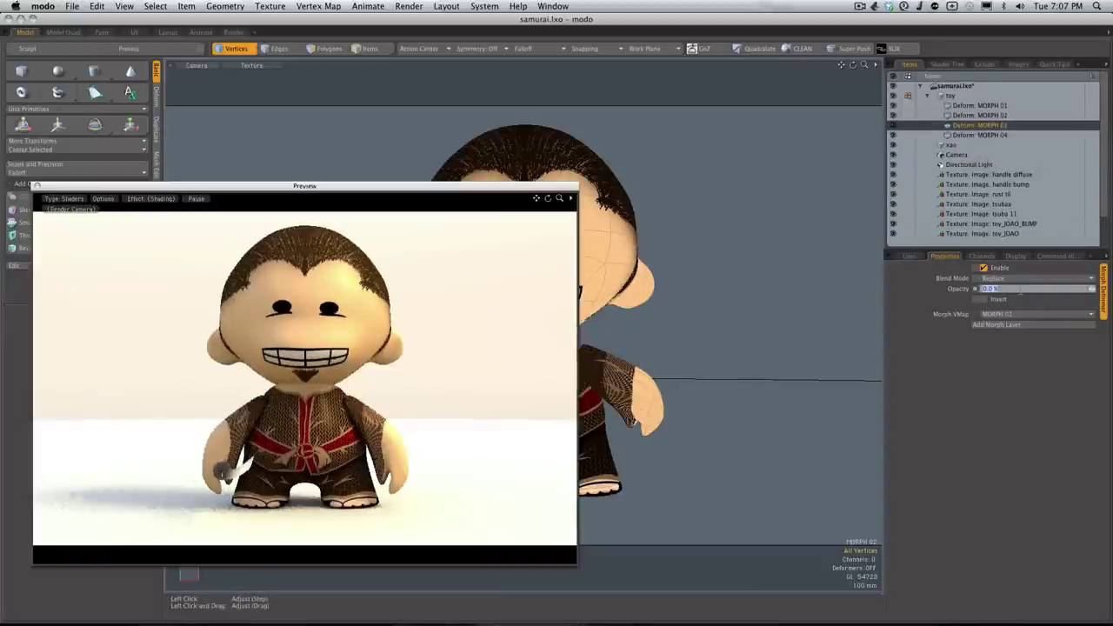
key(Return)
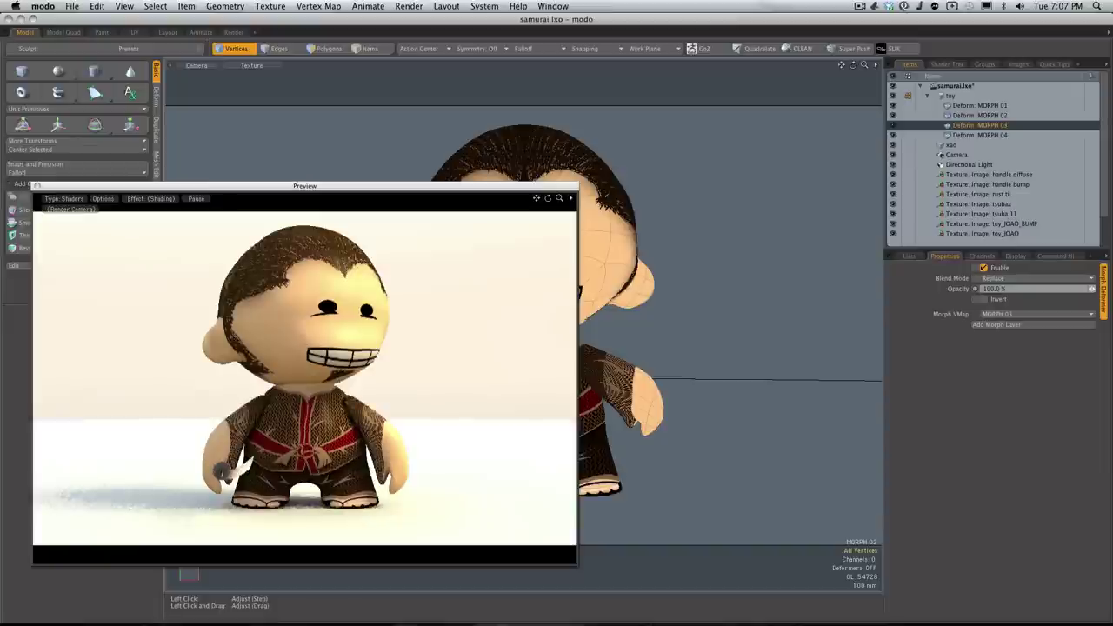
Set the MORPH 03 deformer's opacity to 0% and the MORPH 04 deformer's opacity to 100%
click(974, 135)
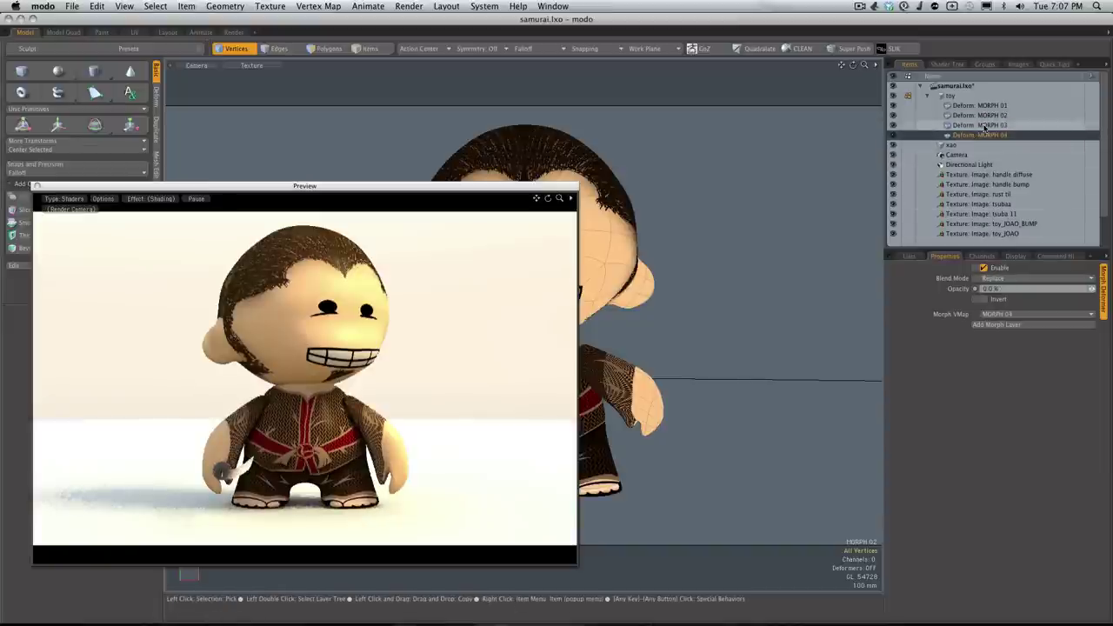
click(979, 125)
click(1024, 289)
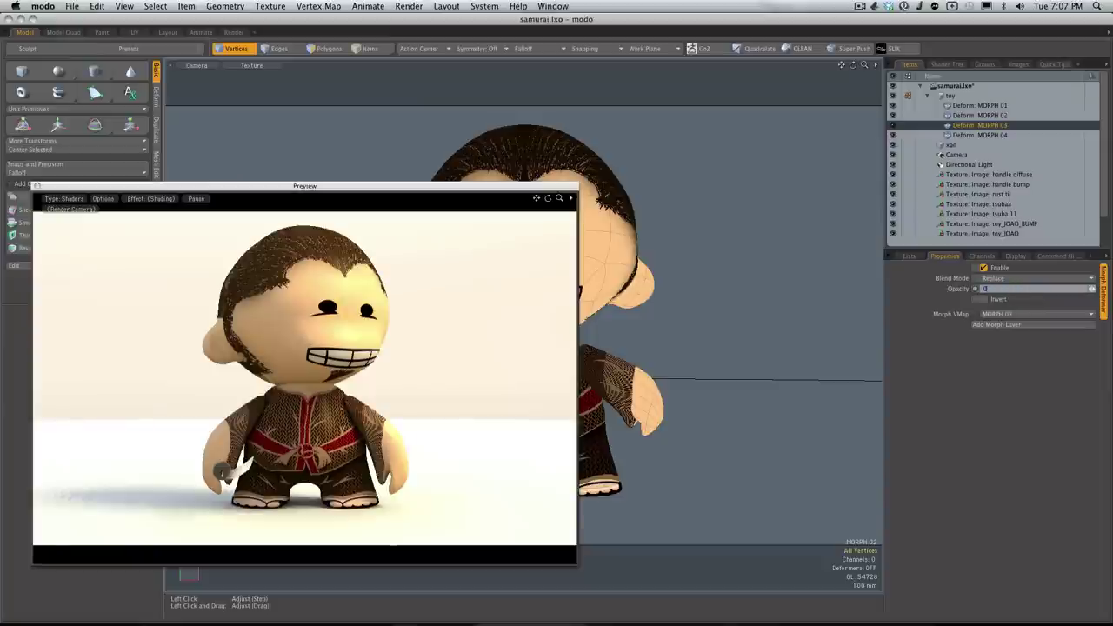
click(993, 136)
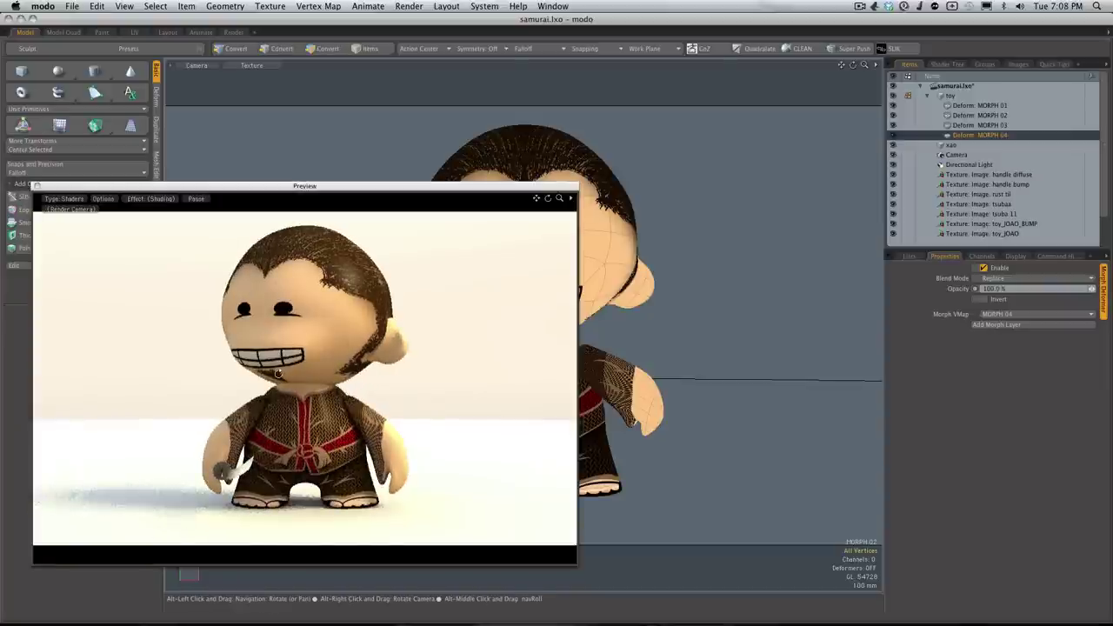
Turn the render camera to face the toy with its full sword in view, and render the frame in a window beside the preview
alt+drag(280, 374, 356, 353)
alt+drag(277, 384, 350, 402)
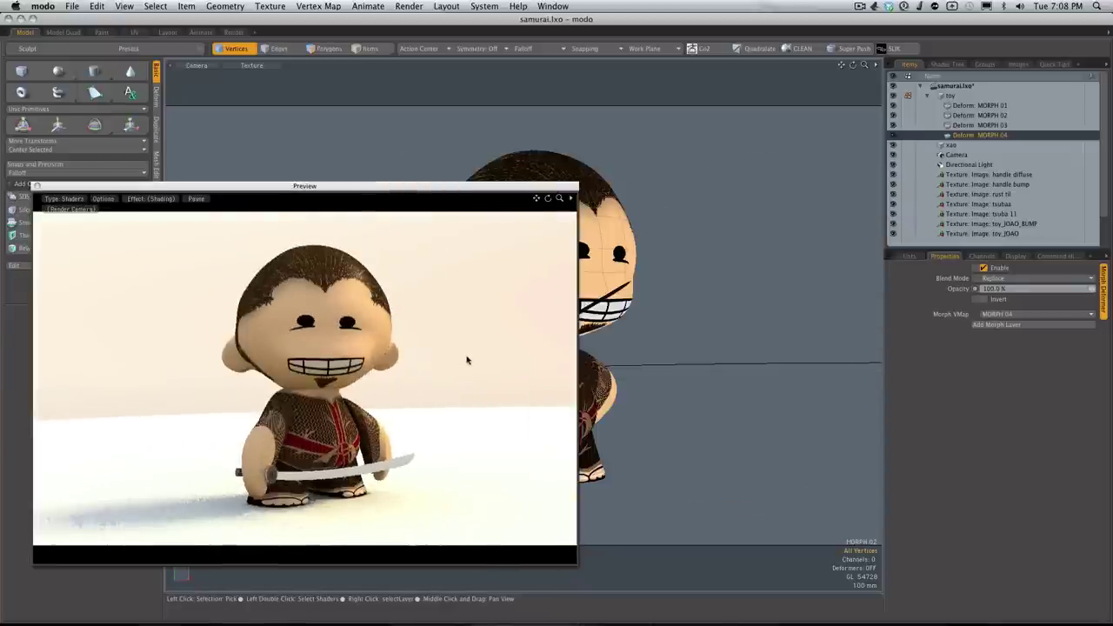
key(F9)
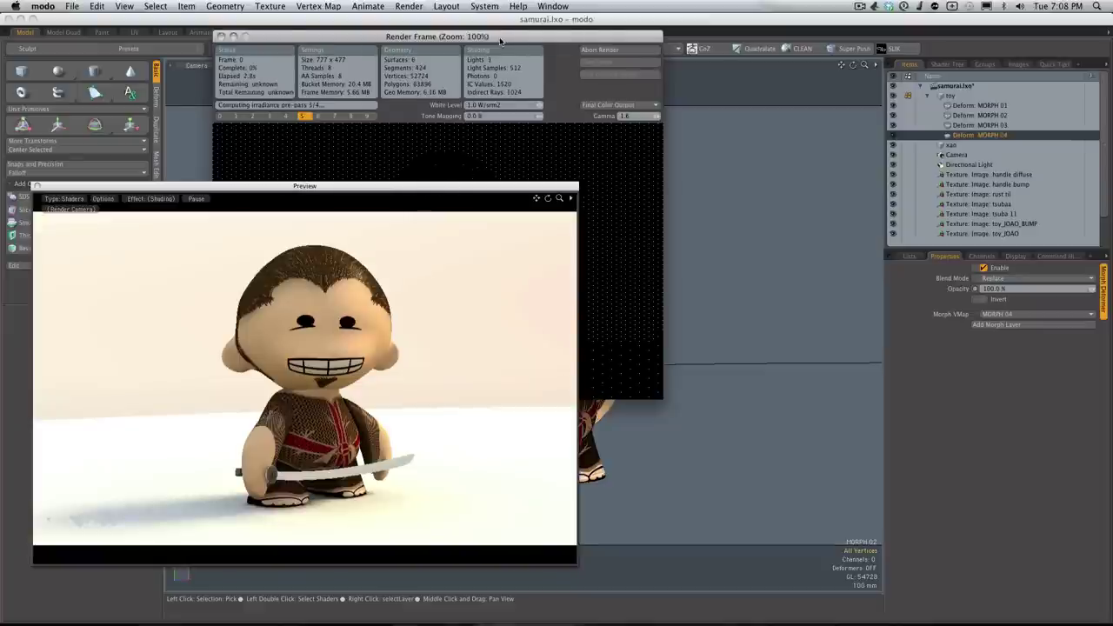
drag(500, 40, 875, 151)
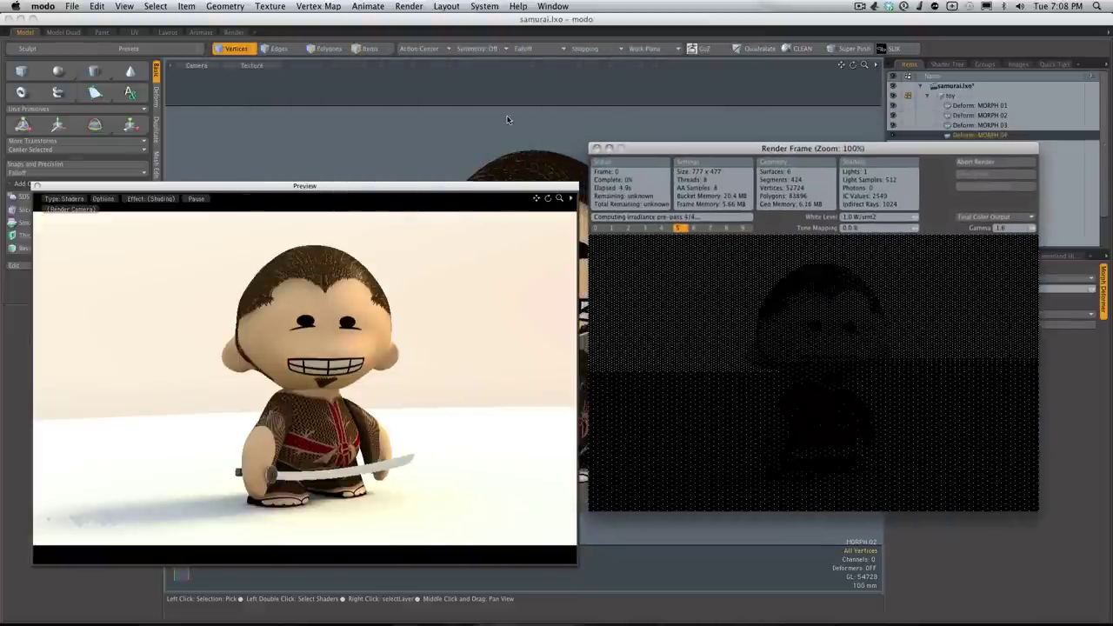